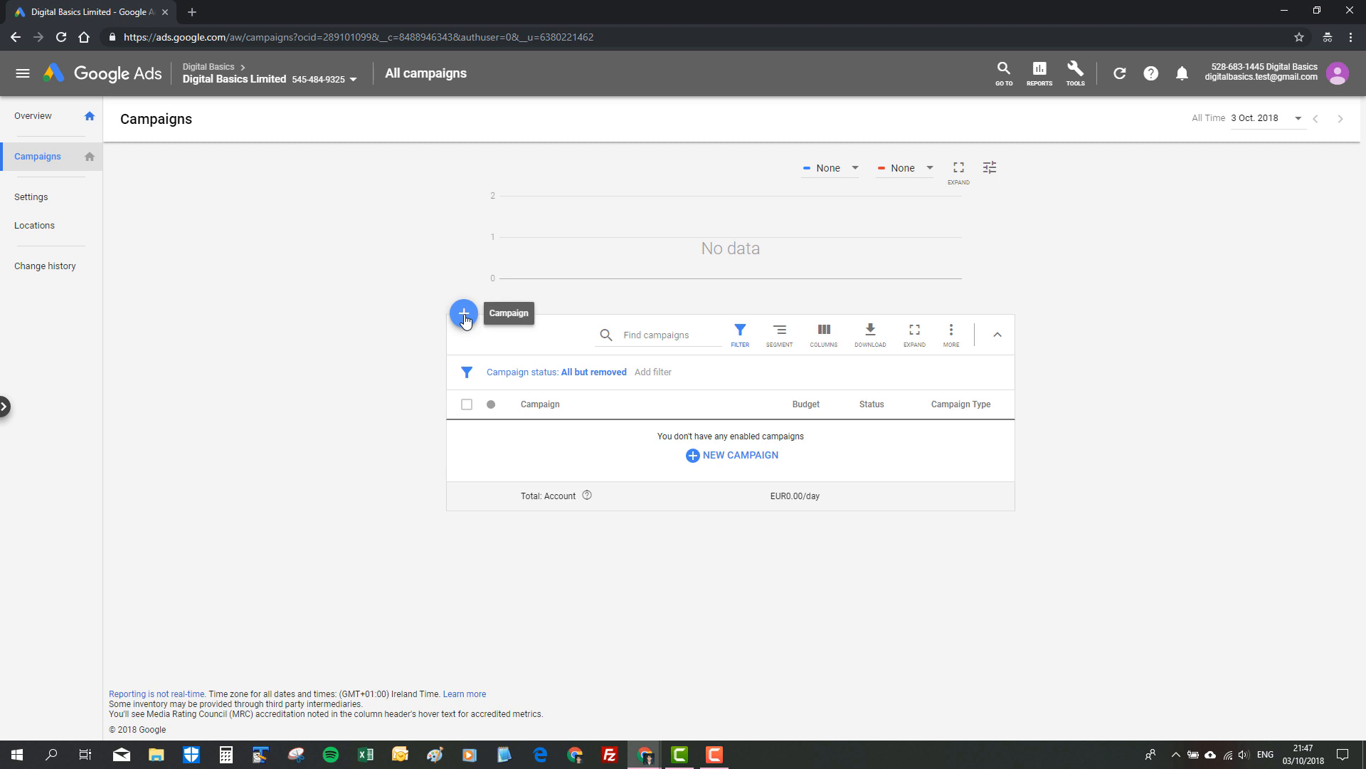
Start a new Search campaign with the Sales goal, reached through website visits, and continue to the campaign settings.
{"action": "left_click", "coordinate": [464, 314]}
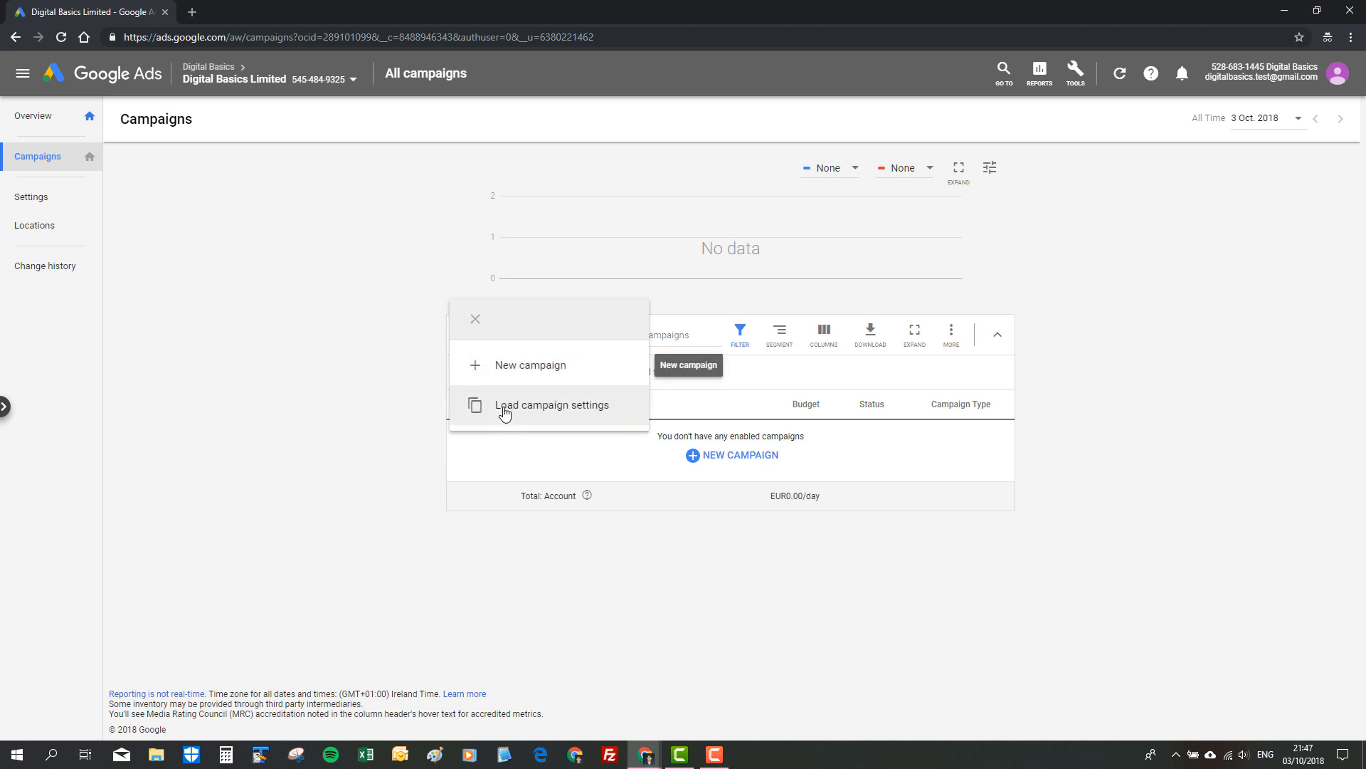
{"action": "left_click", "coordinate": [514, 367]}
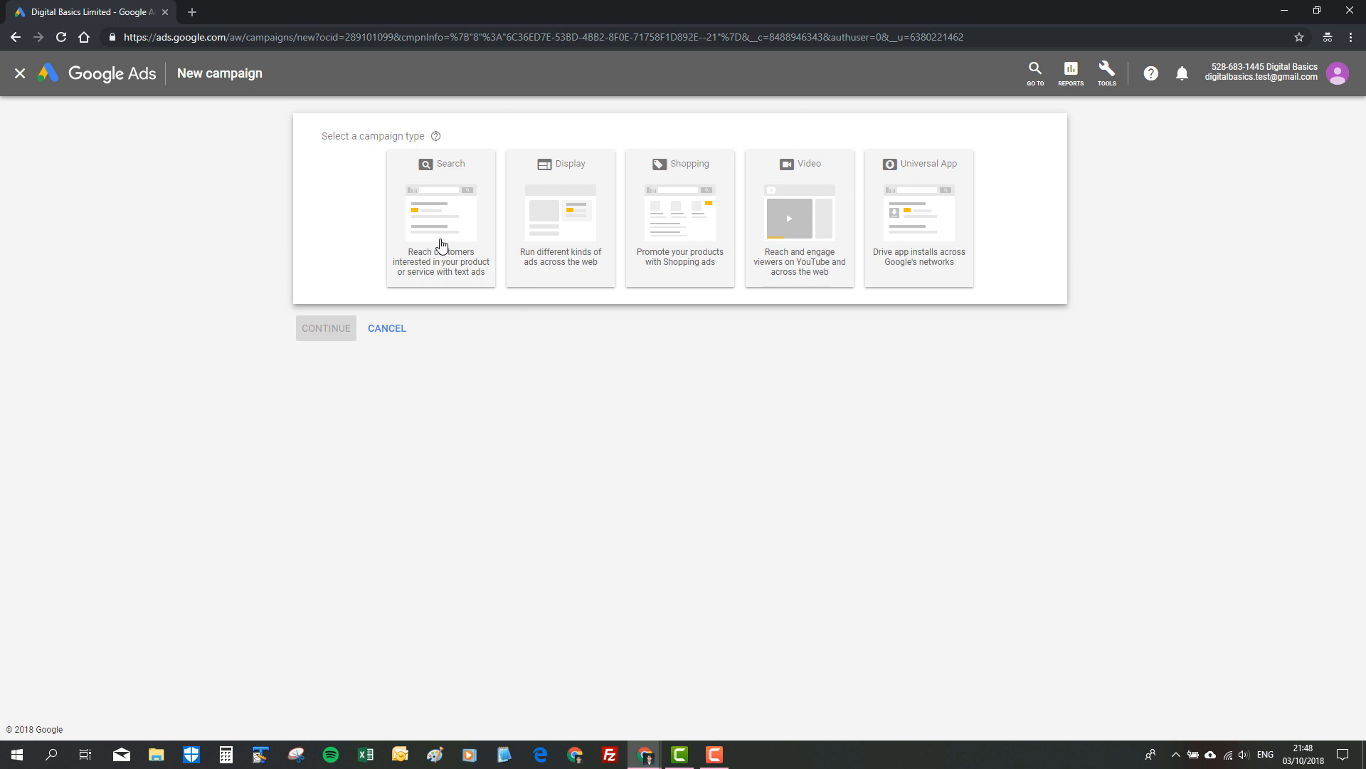
{"action": "left_click", "coordinate": [437, 225]}
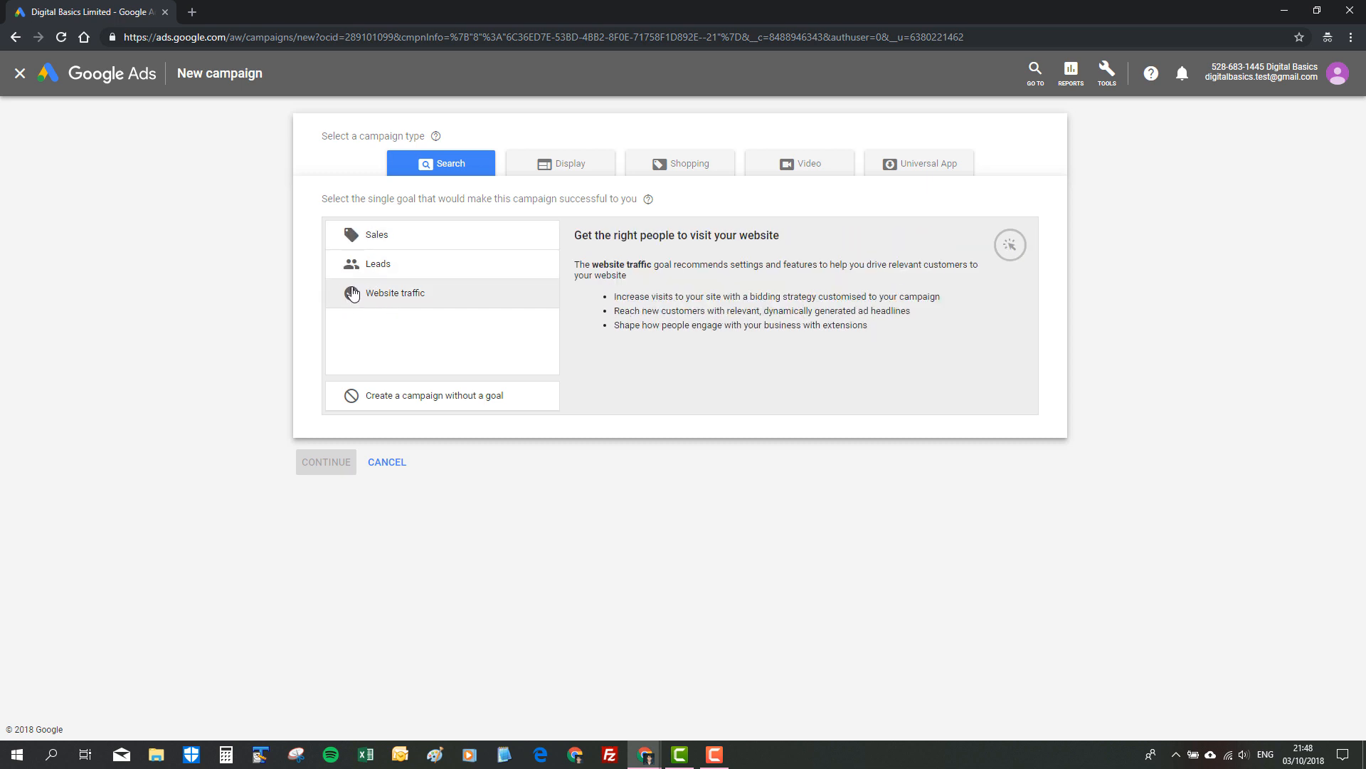
{"action": "left_click", "coordinate": [378, 238]}
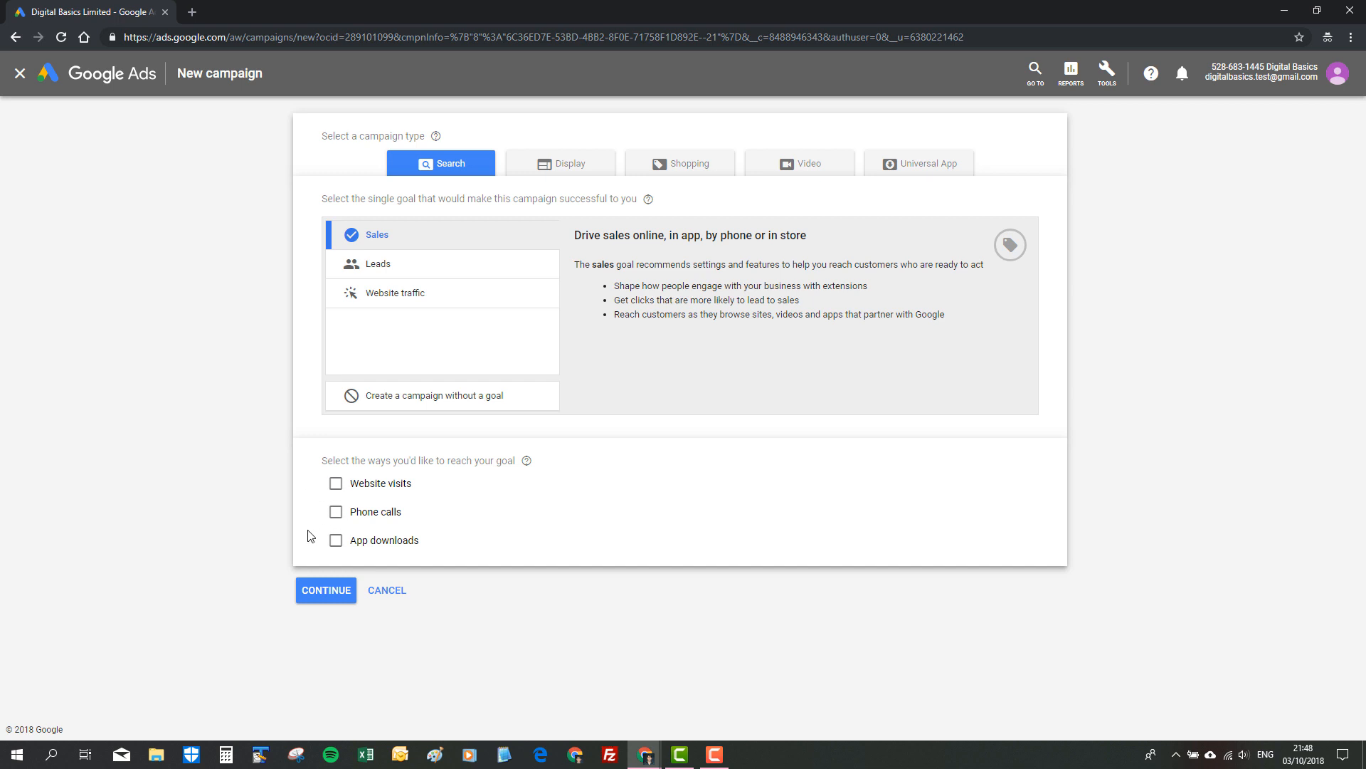
{"action": "left_click", "coordinate": [336, 485]}
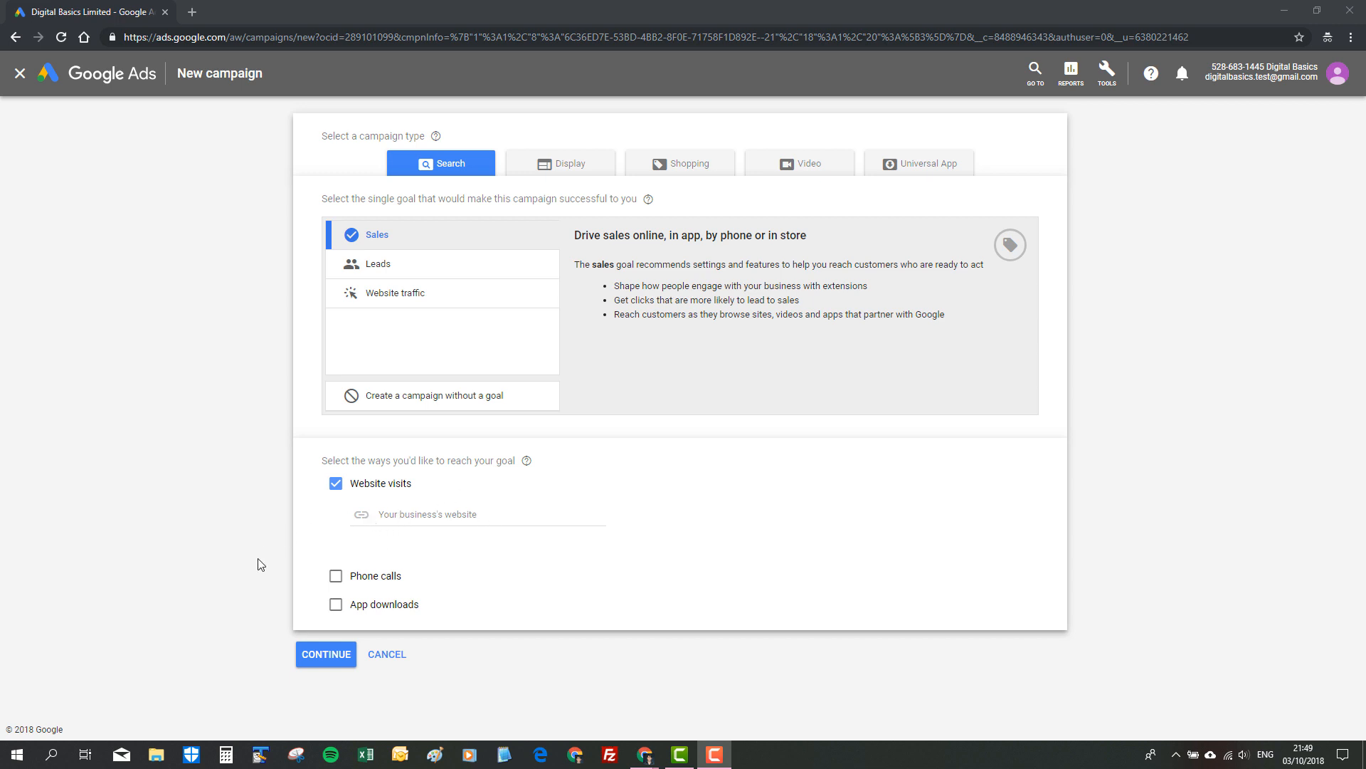
{"action": "left_click", "coordinate": [327, 655]}
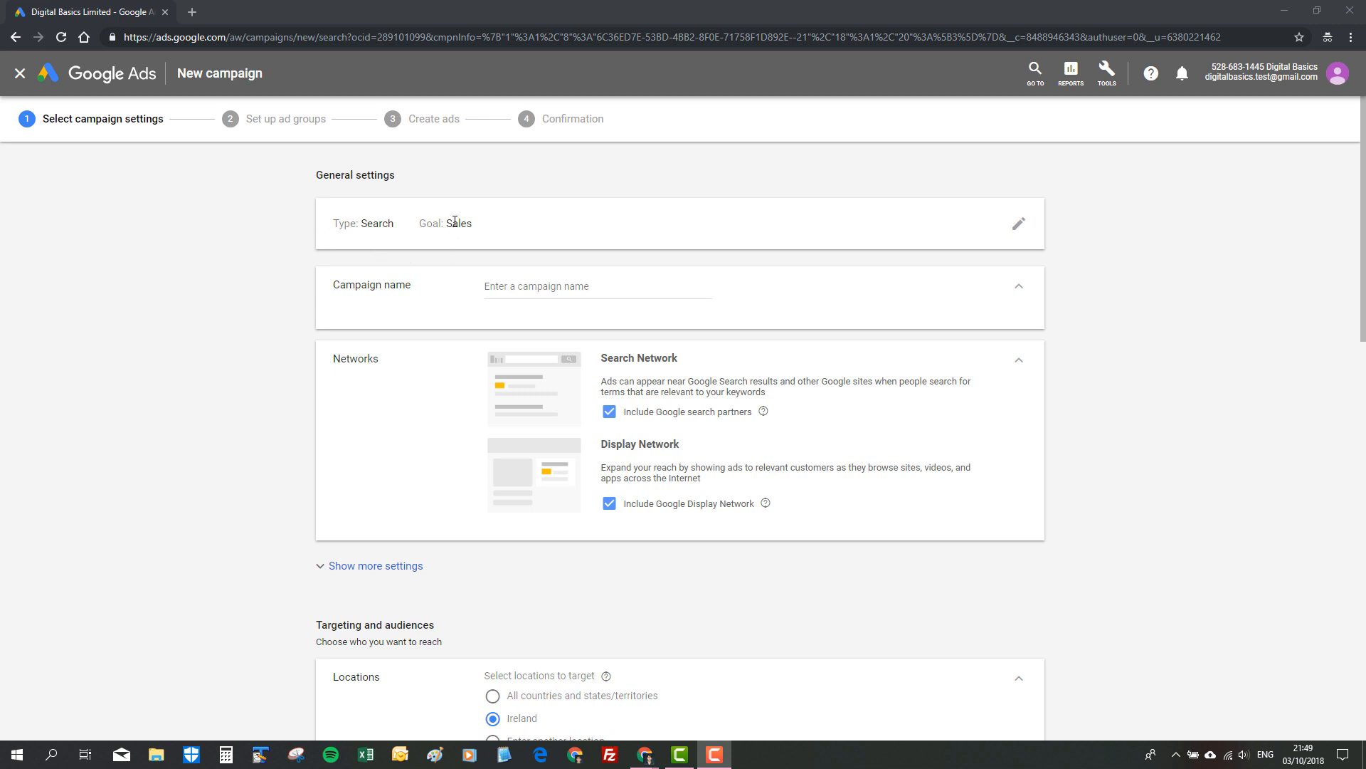
Name the campaign "Search - iPhone Cases" and exclude the Google Display Network.
{"action": "left_click", "coordinate": [503, 288]}
{"action": "left_click", "coordinate": [610, 503]}
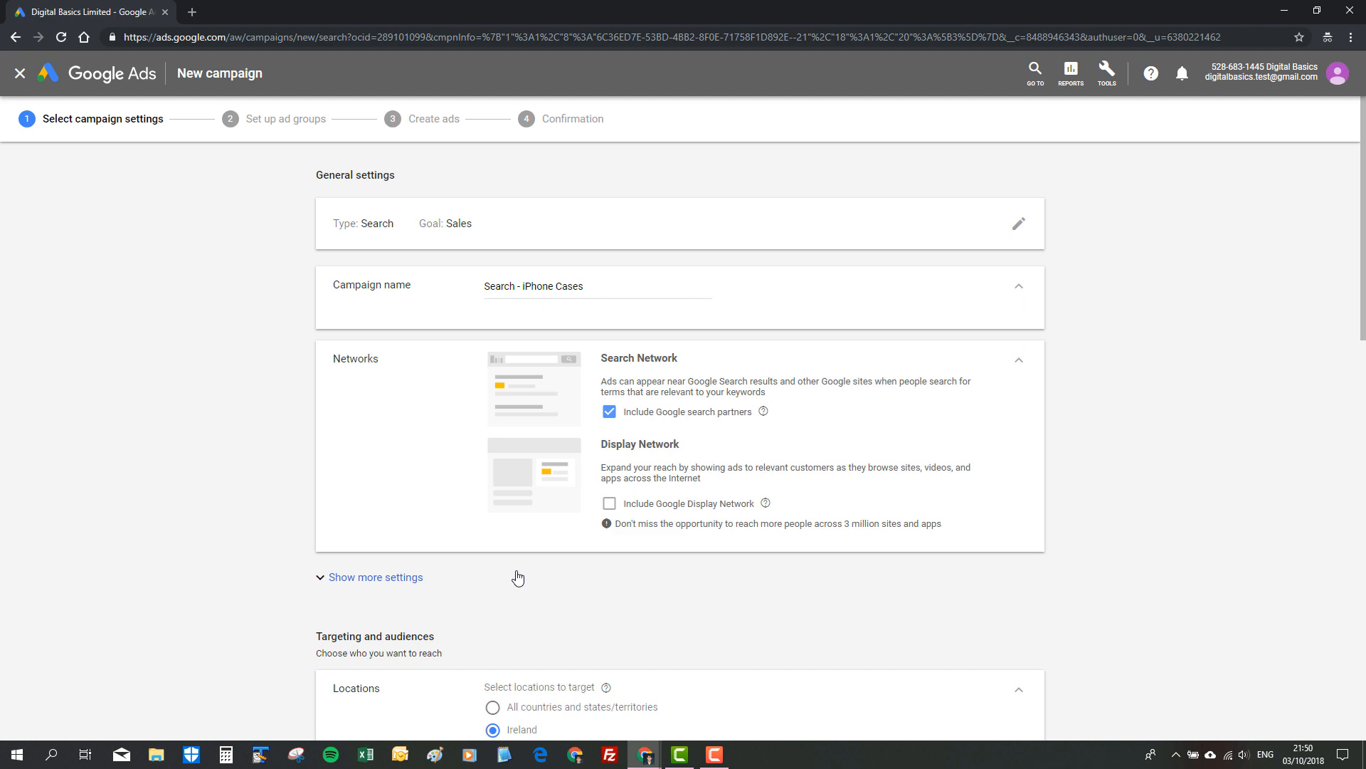
Add the in-market audience Mobile Phone Service Providers from the Telecom category, without selecting the whole Telecom category.
{"action": "scroll", "coordinate": [452, 586], "scroll_direction": "down", "scroll_amount": 2}
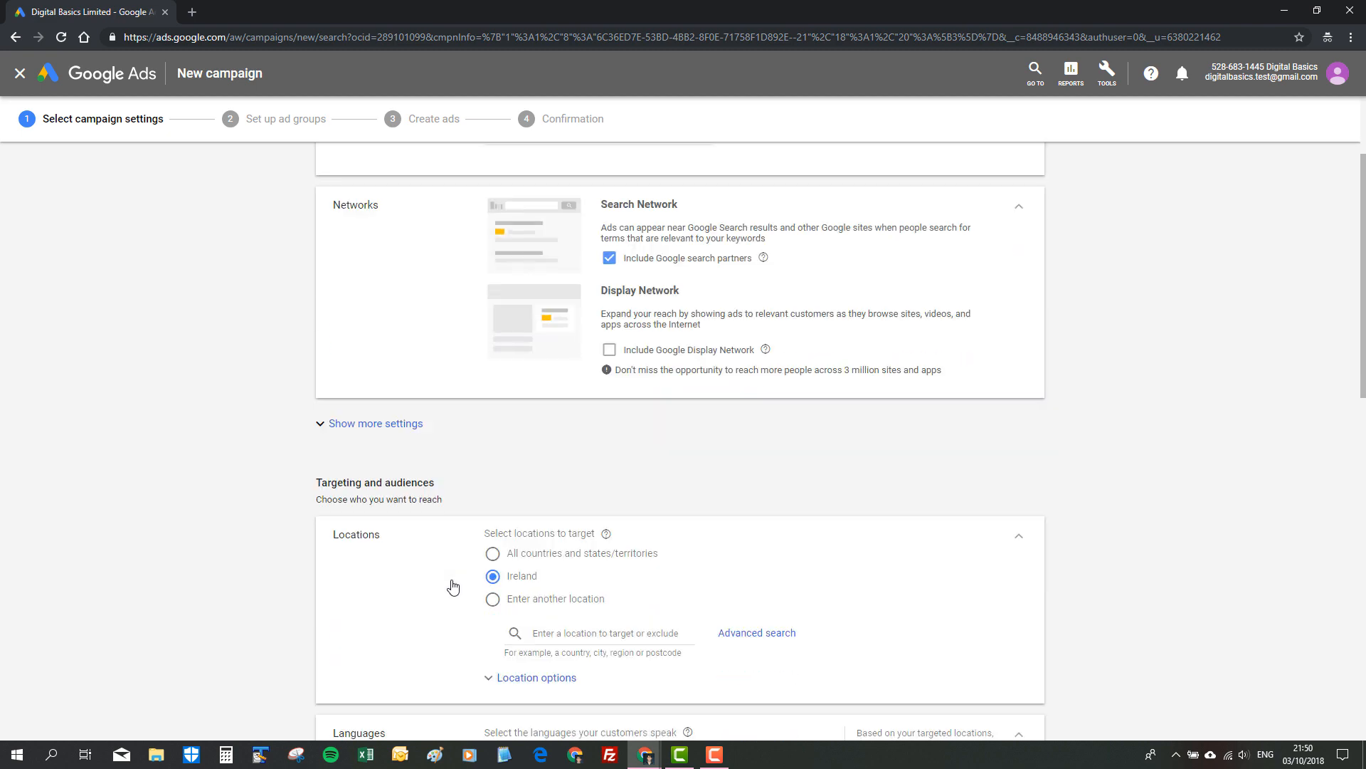
{"action": "scroll", "coordinate": [452, 586], "scroll_direction": "down", "scroll_amount": 3}
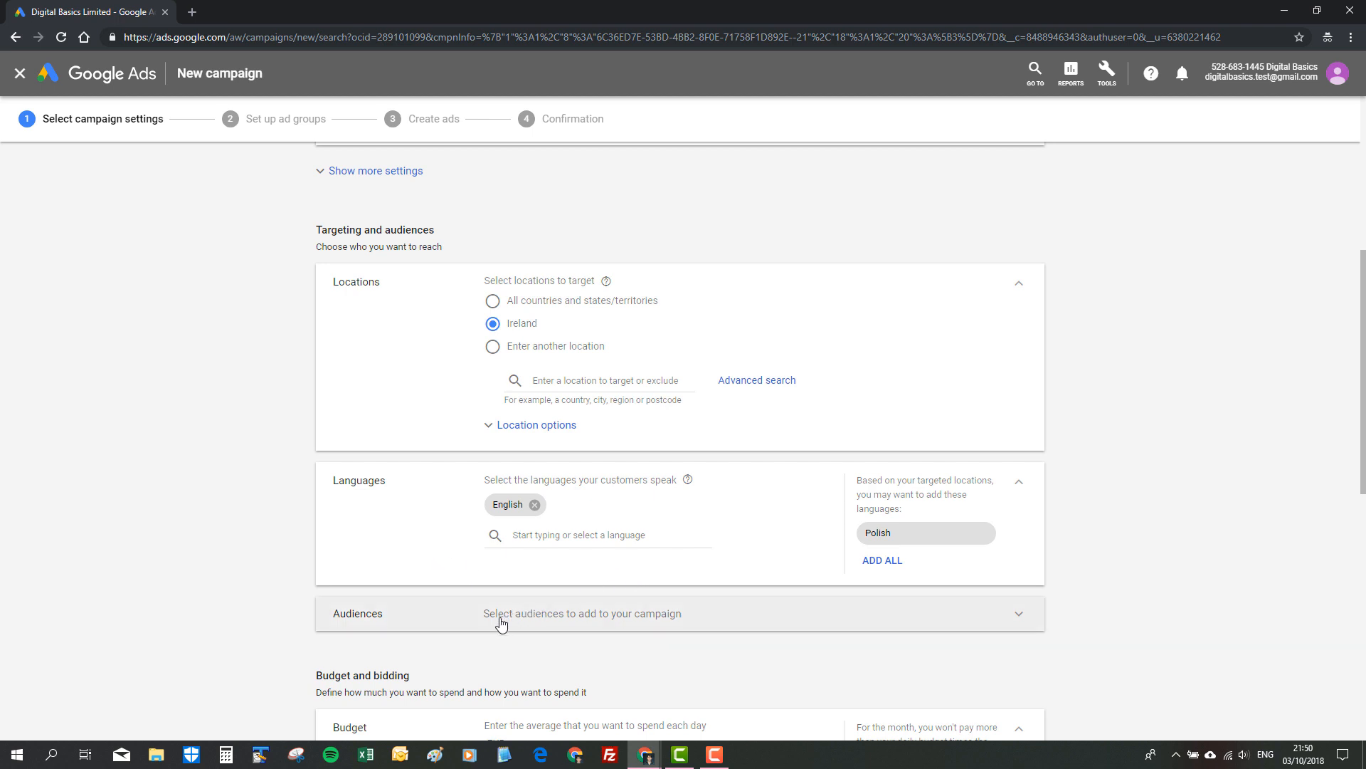
{"action": "scroll", "coordinate": [505, 620], "scroll_direction": "down", "scroll_amount": 3}
{"action": "scroll", "coordinate": [503, 623], "scroll_direction": "down", "scroll_amount": 2}
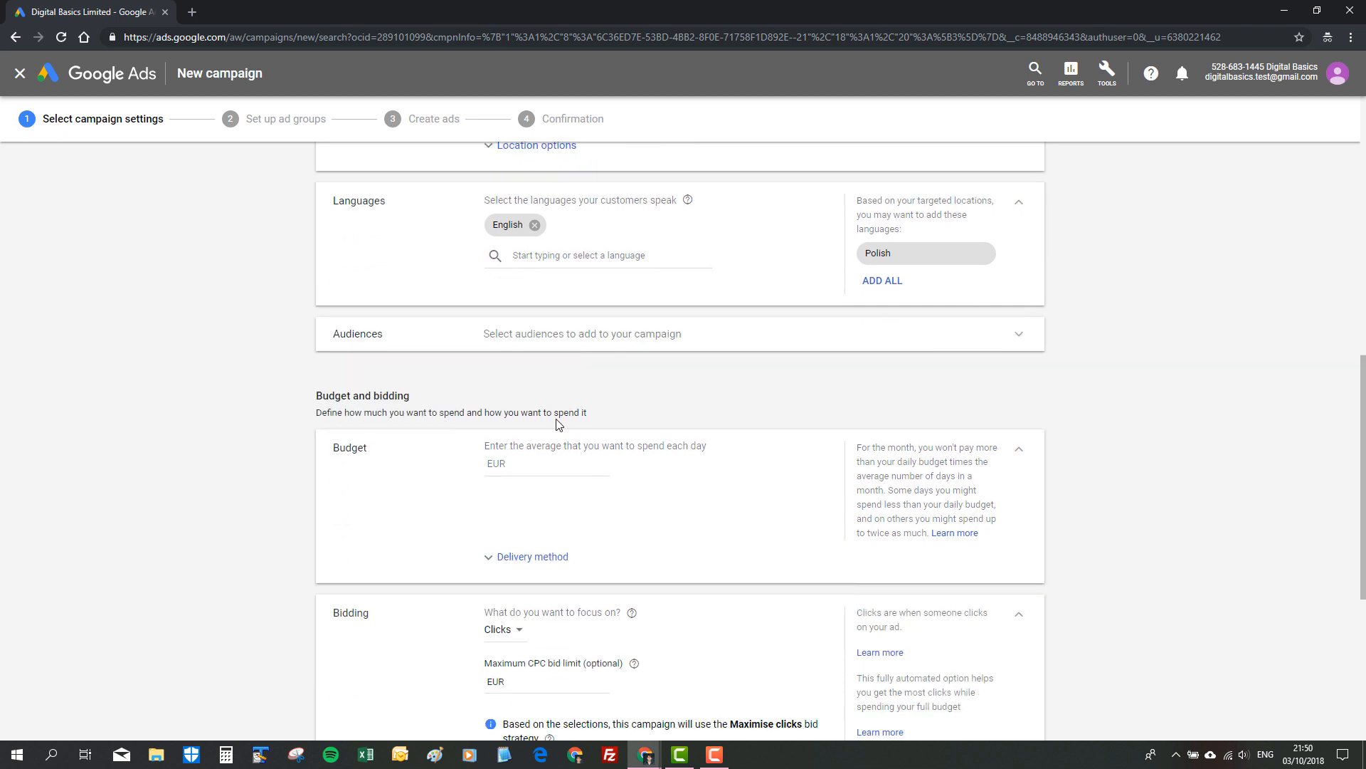
{"action": "left_click", "coordinate": [546, 340]}
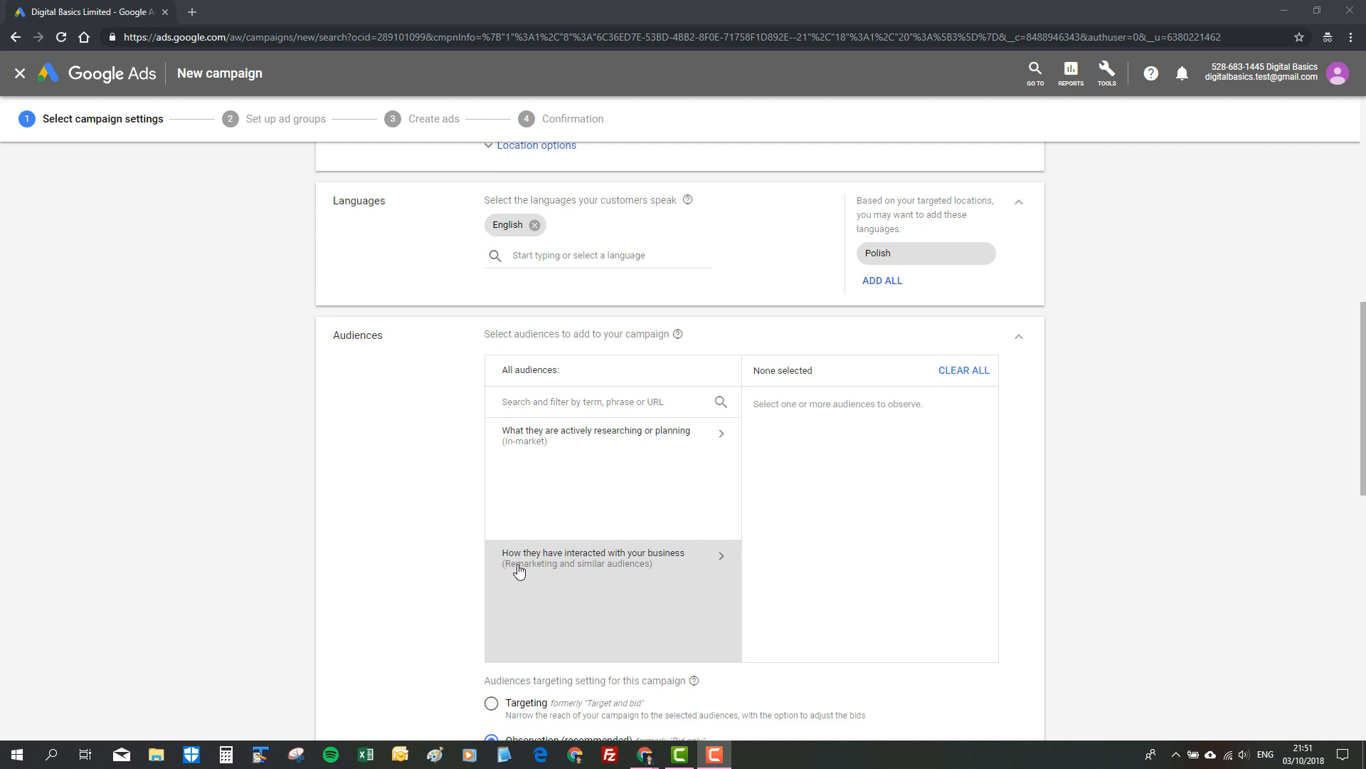
{"action": "left_click", "coordinate": [594, 504]}
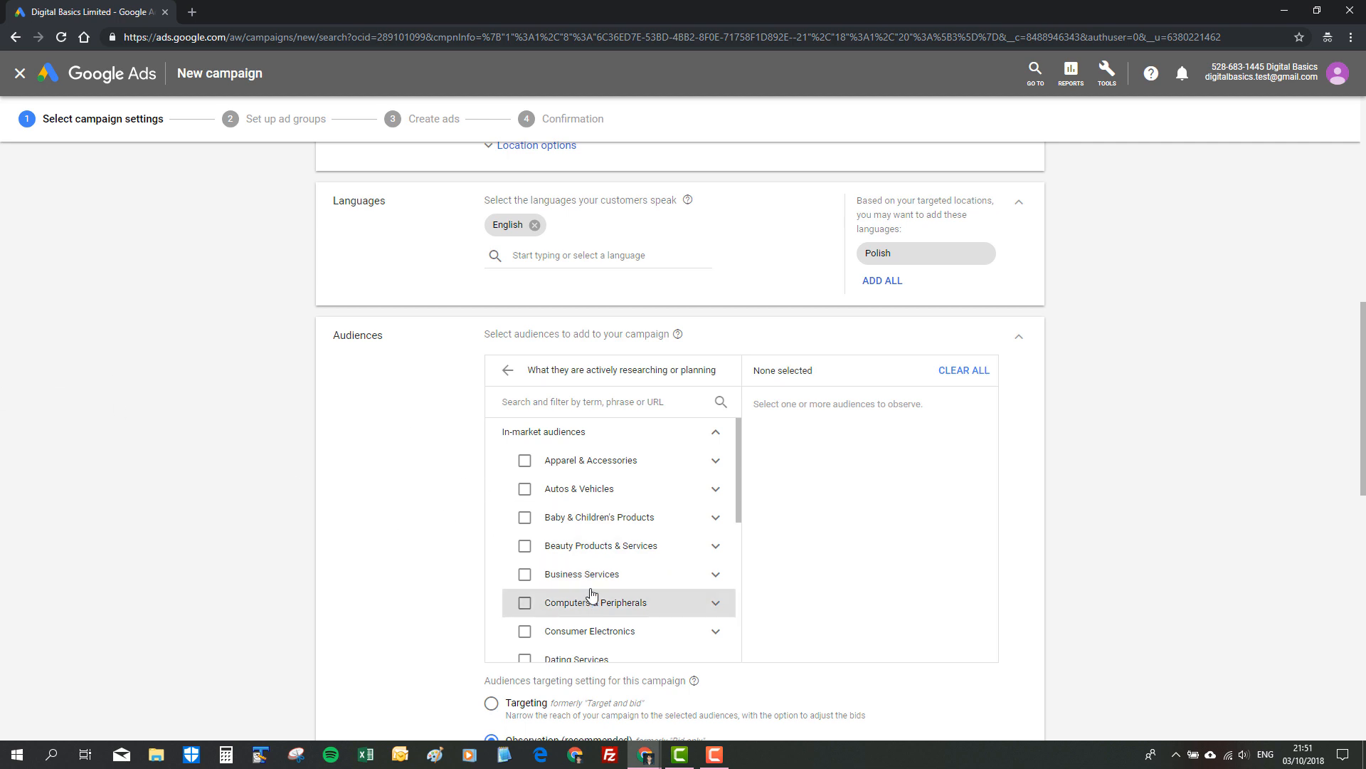
{"action": "scroll", "coordinate": [590, 595], "scroll_direction": "down", "scroll_amount": 5}
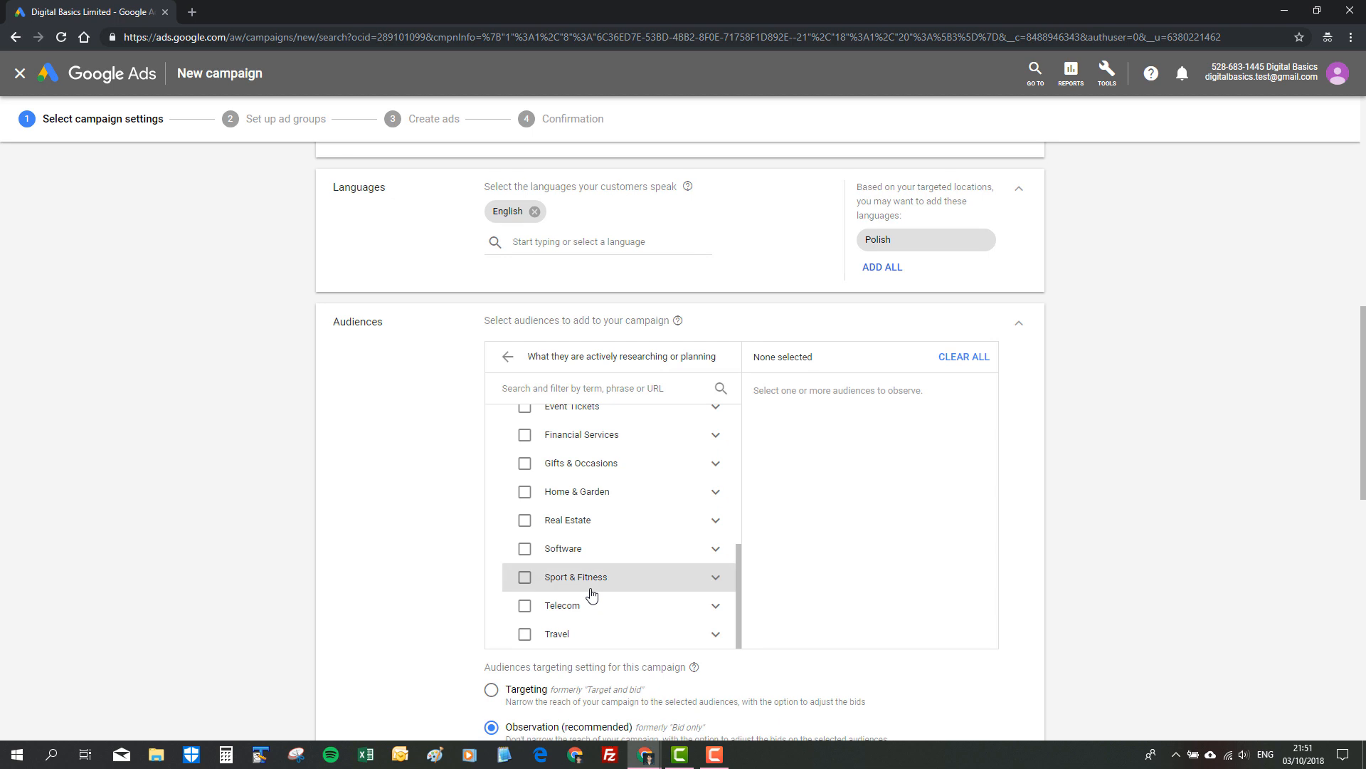
{"action": "left_click", "coordinate": [595, 613]}
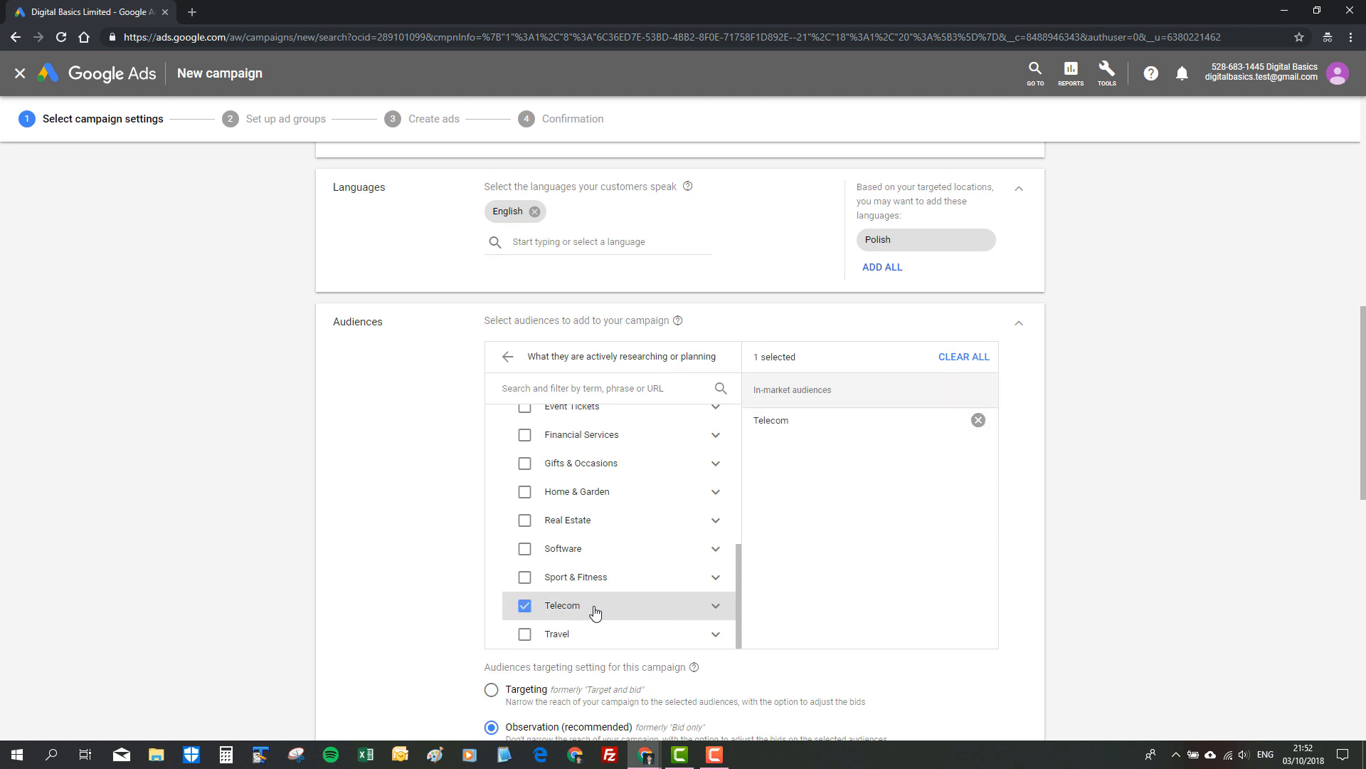
{"action": "left_click", "coordinate": [716, 611]}
{"action": "scroll", "coordinate": [719, 618], "scroll_direction": "down", "scroll_amount": 2}
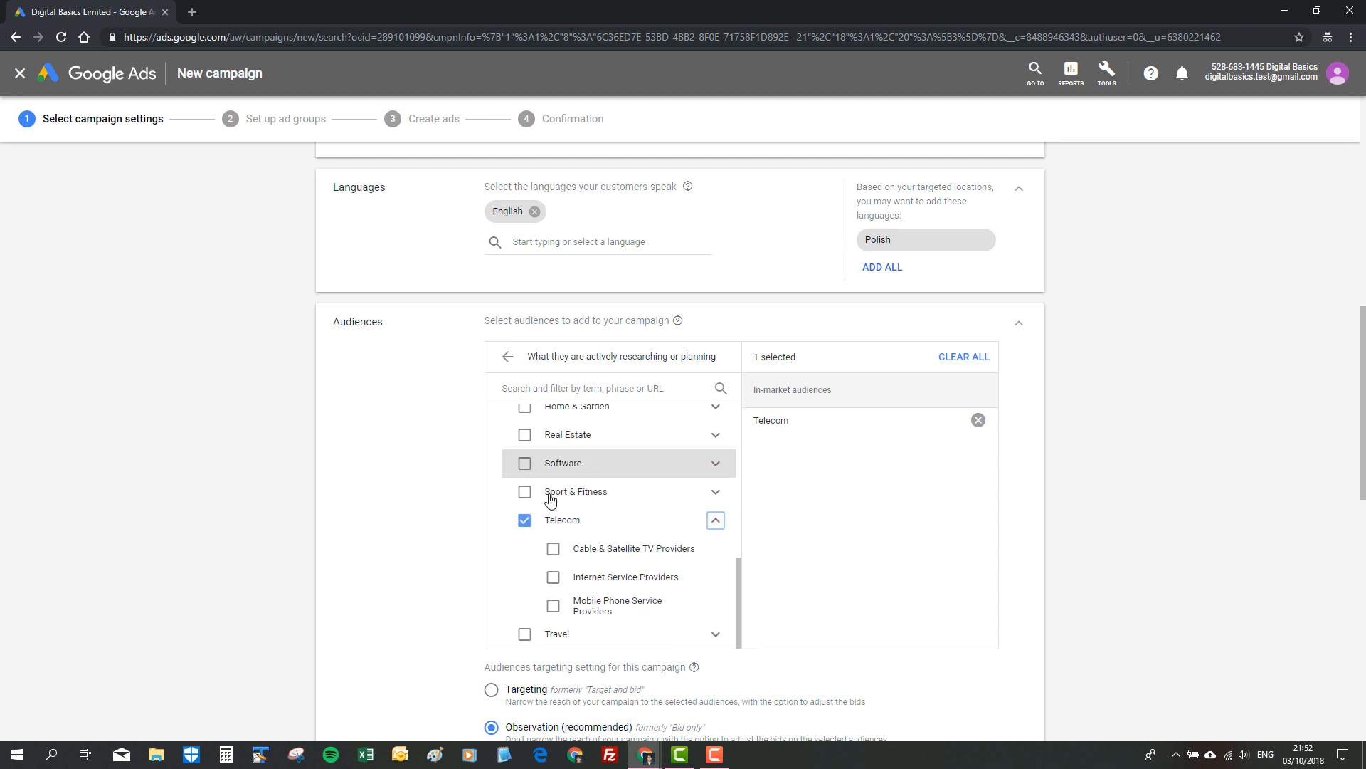
{"action": "left_click", "coordinate": [527, 523]}
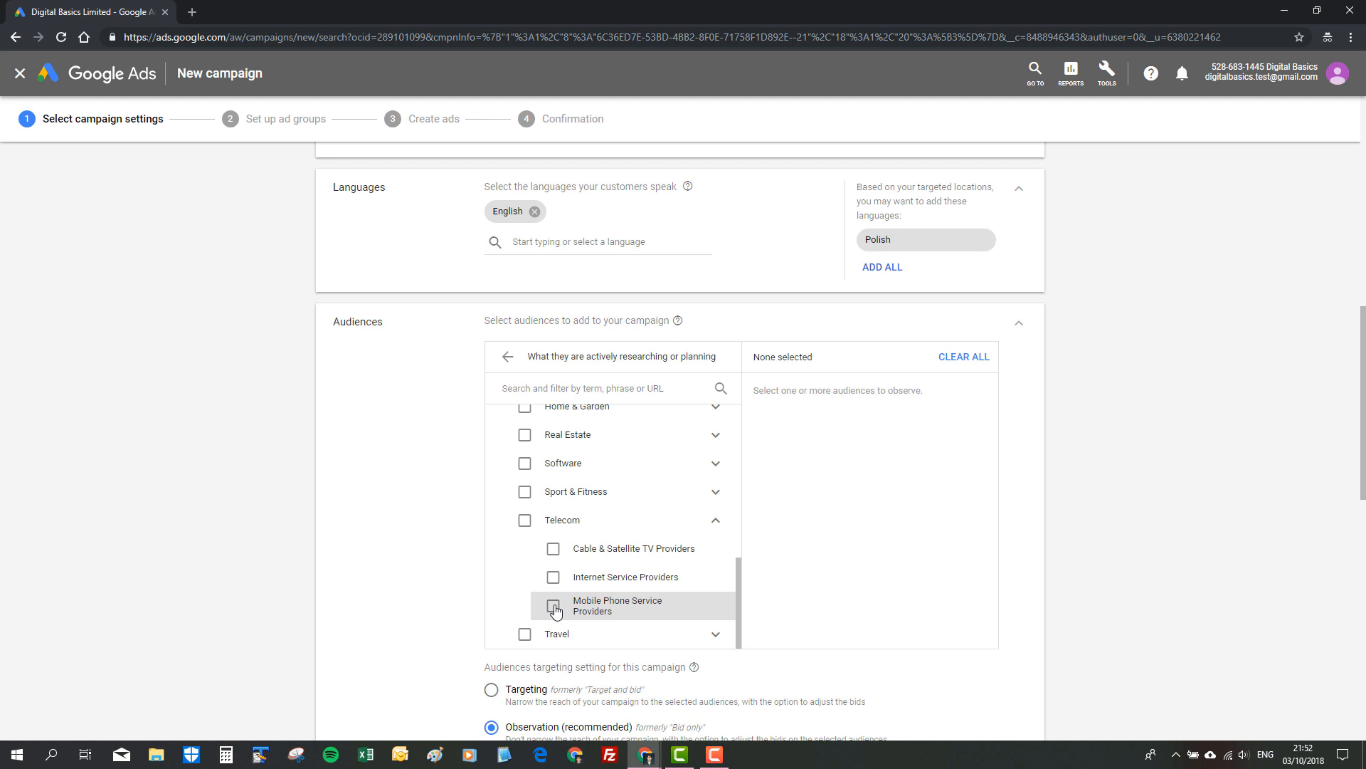
{"action": "left_click", "coordinate": [554, 607]}
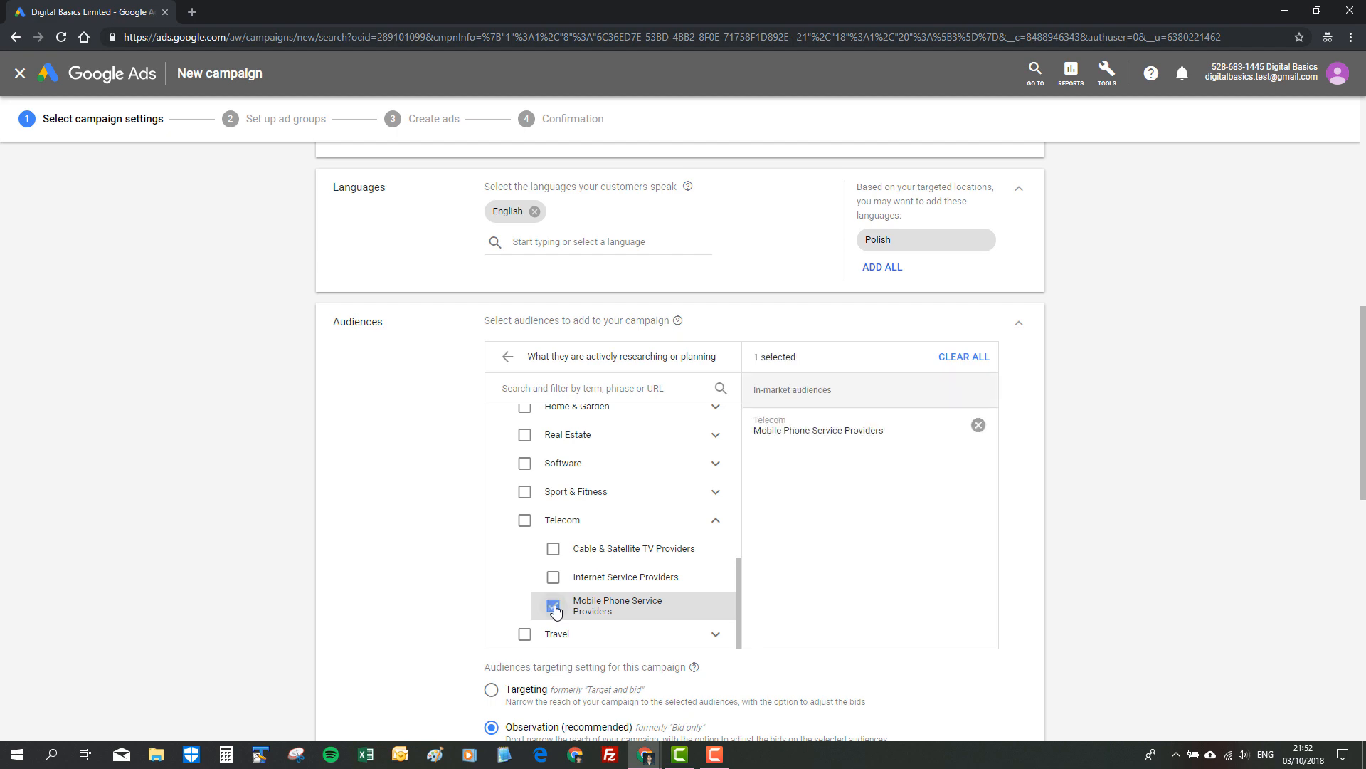
Set the average daily budget to EUR 5 and check the delivery method options.
{"action": "scroll", "coordinate": [410, 640], "scroll_direction": "down", "scroll_amount": 1}
{"action": "scroll", "coordinate": [410, 640], "scroll_direction": "down", "scroll_amount": 6}
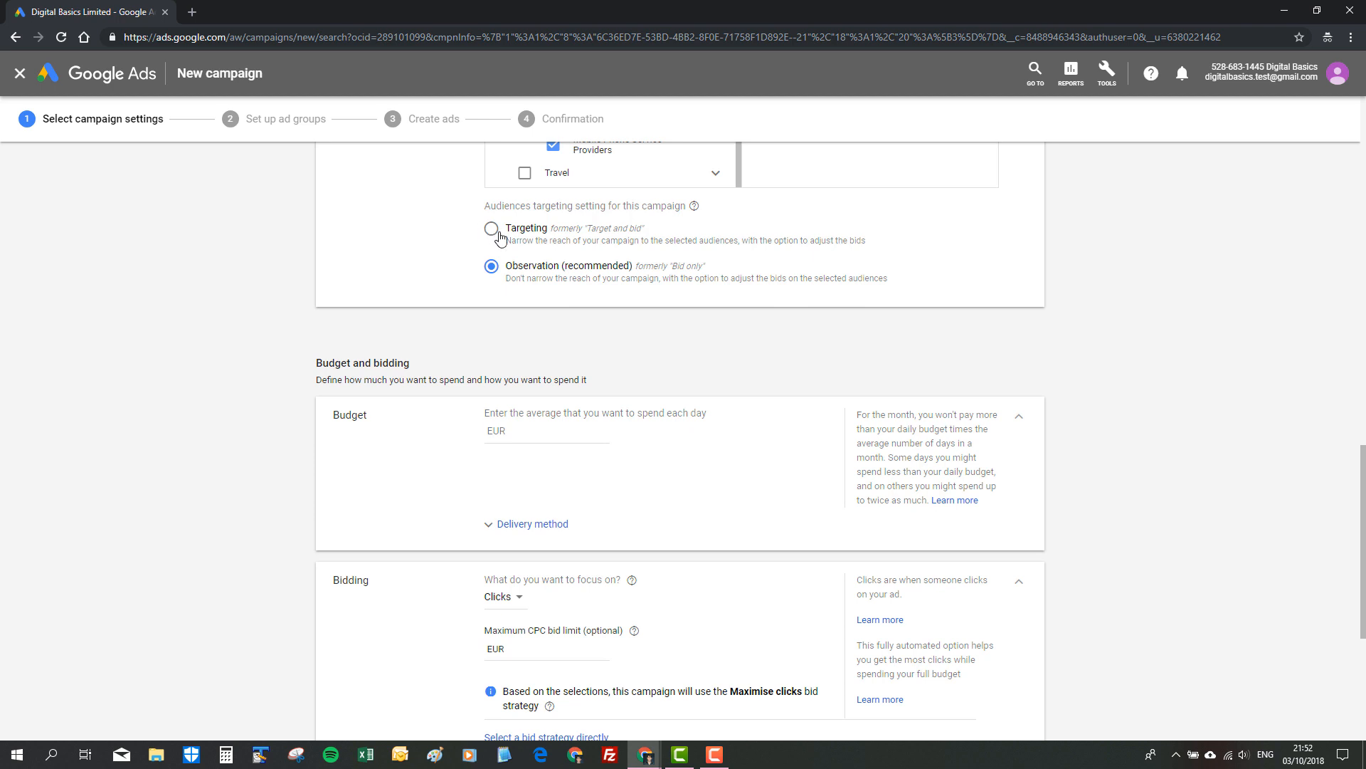
{"action": "scroll", "coordinate": [676, 523], "scroll_direction": "up", "scroll_amount": 5}
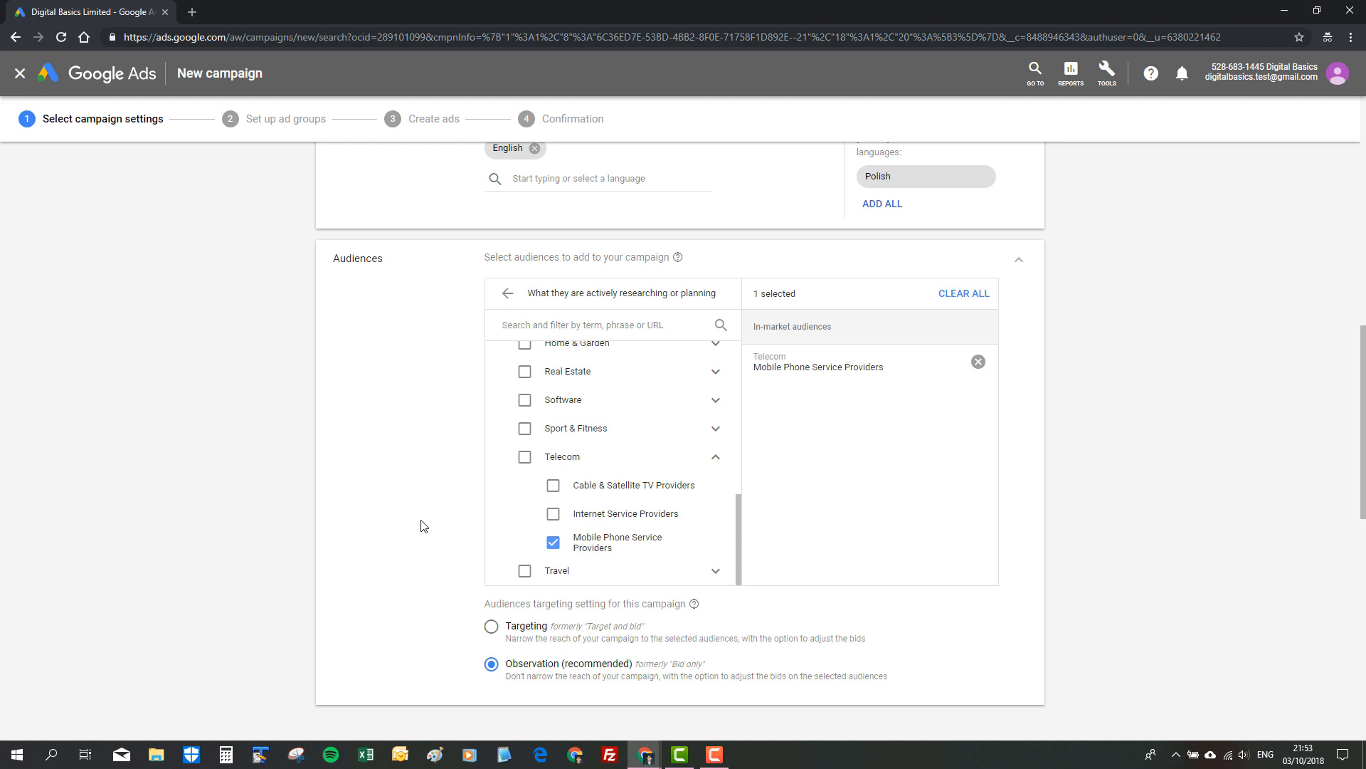
{"action": "scroll", "coordinate": [418, 542], "scroll_direction": "down", "scroll_amount": 4}
{"action": "scroll", "coordinate": [419, 542], "scroll_direction": "down", "scroll_amount": 4}
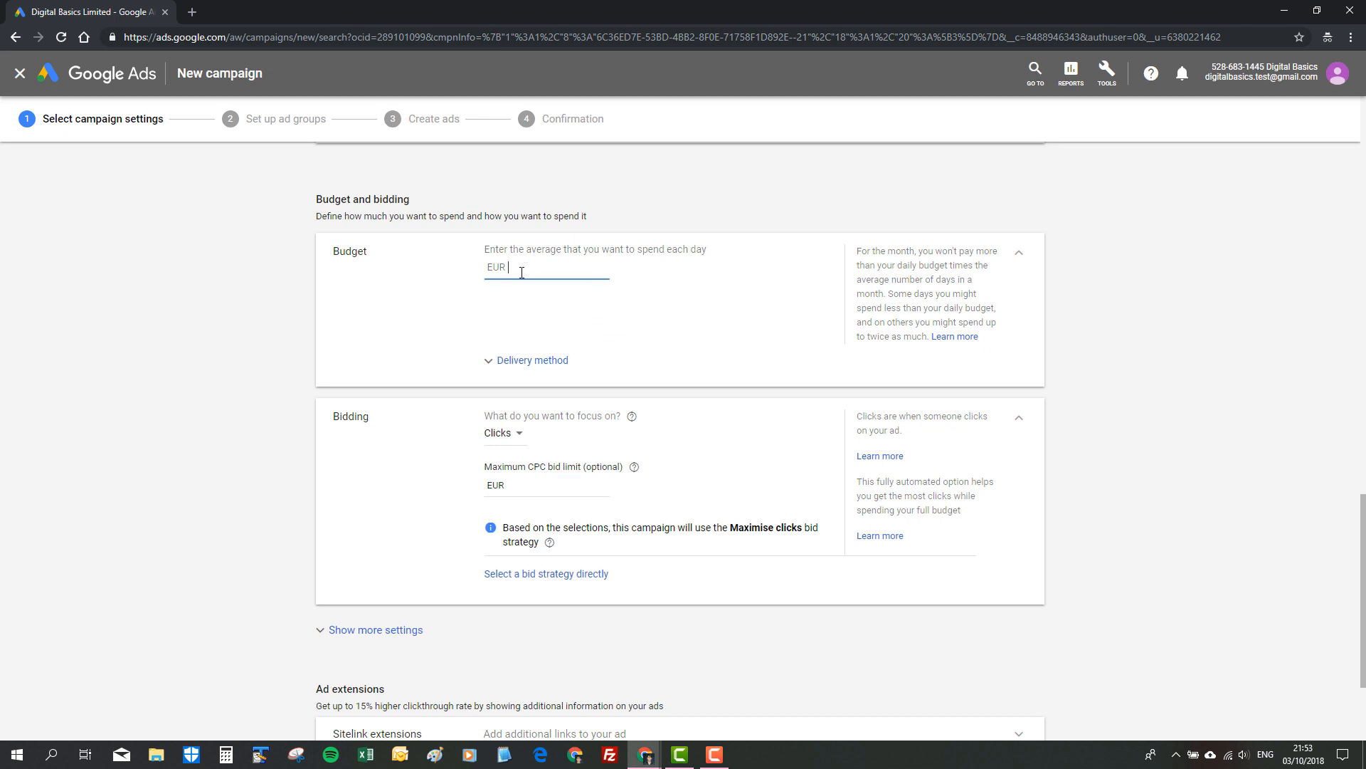
{"action": "type", "text": "5"}
{"action": "left_click", "coordinate": [436, 347]}
{"action": "left_click", "coordinate": [535, 372]}
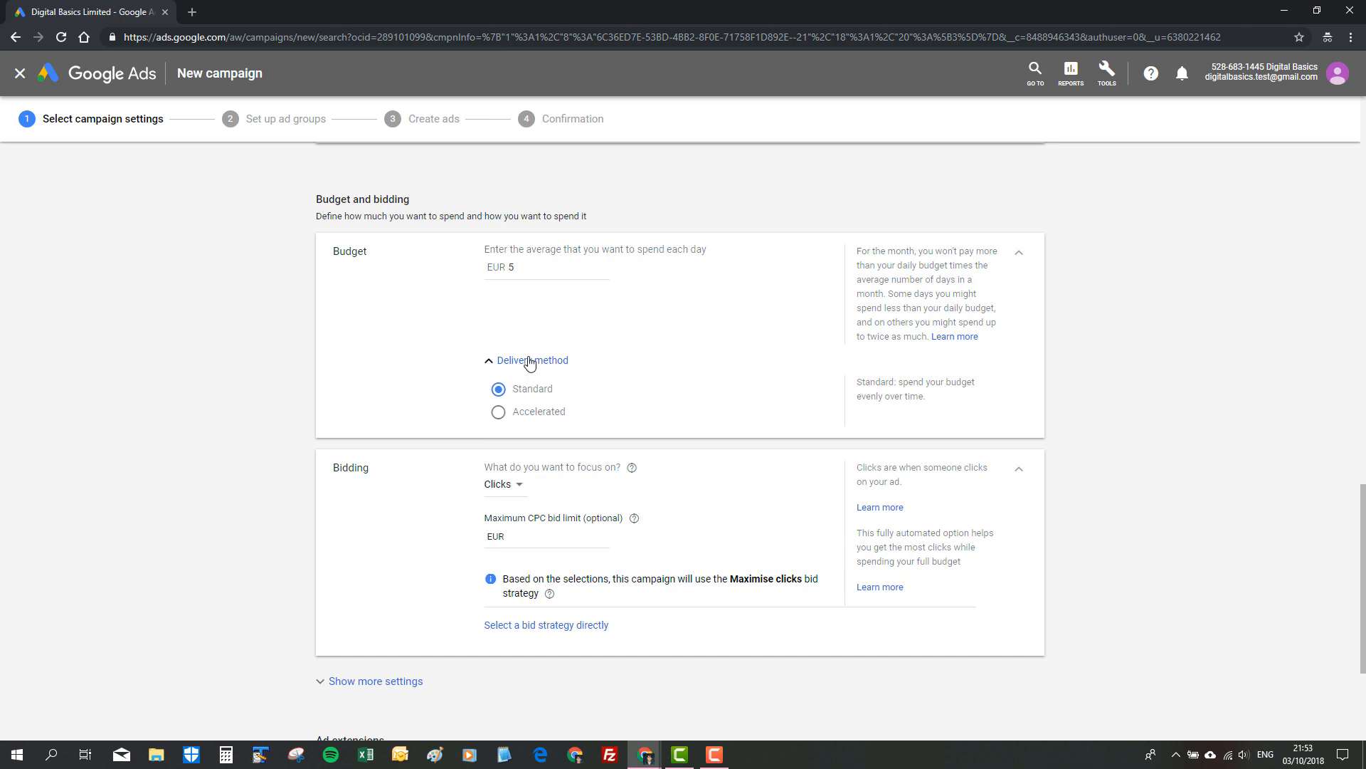
{"action": "left_click", "coordinate": [530, 362]}
Select Manual CPC directly as the campaign's bid strategy and save the campaign settings.
{"action": "scroll", "coordinate": [530, 362], "scroll_direction": "down", "scroll_amount": 2}
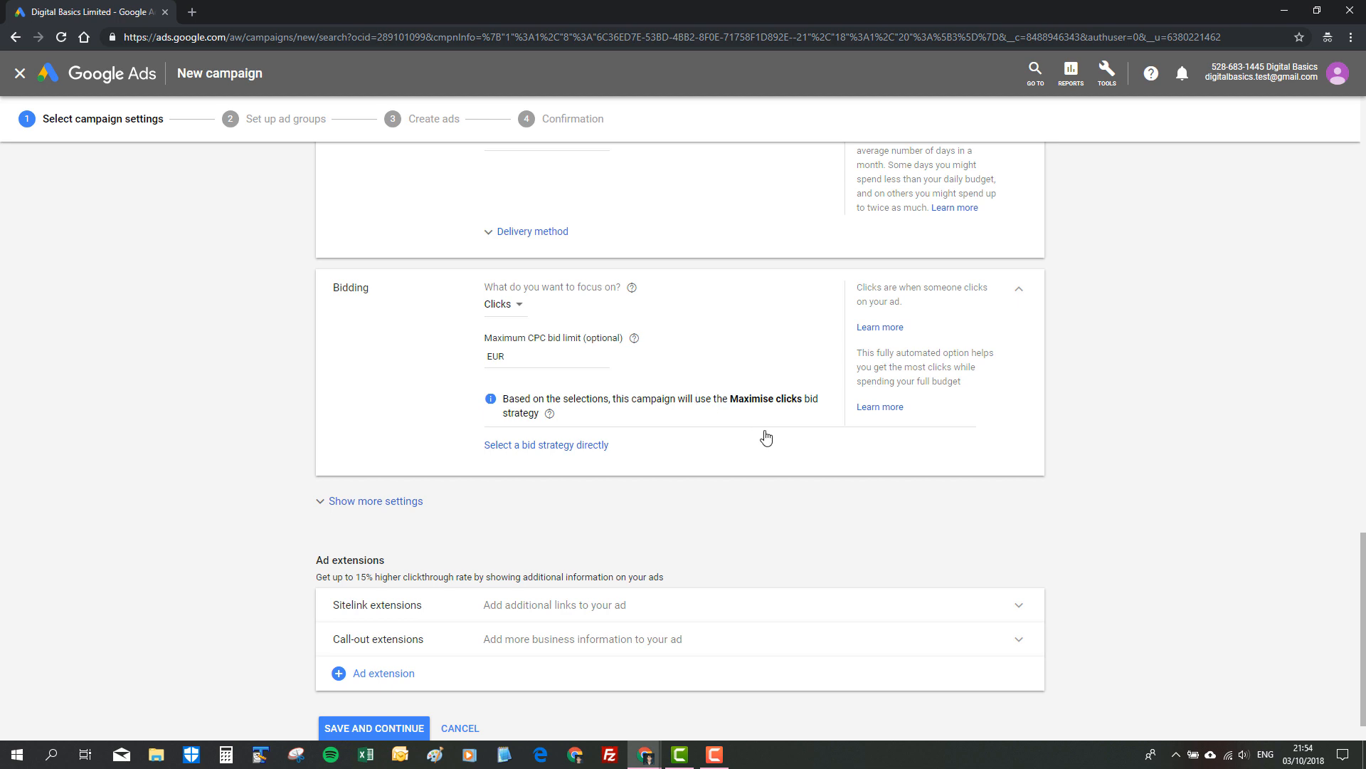
{"action": "left_click", "coordinate": [591, 445]}
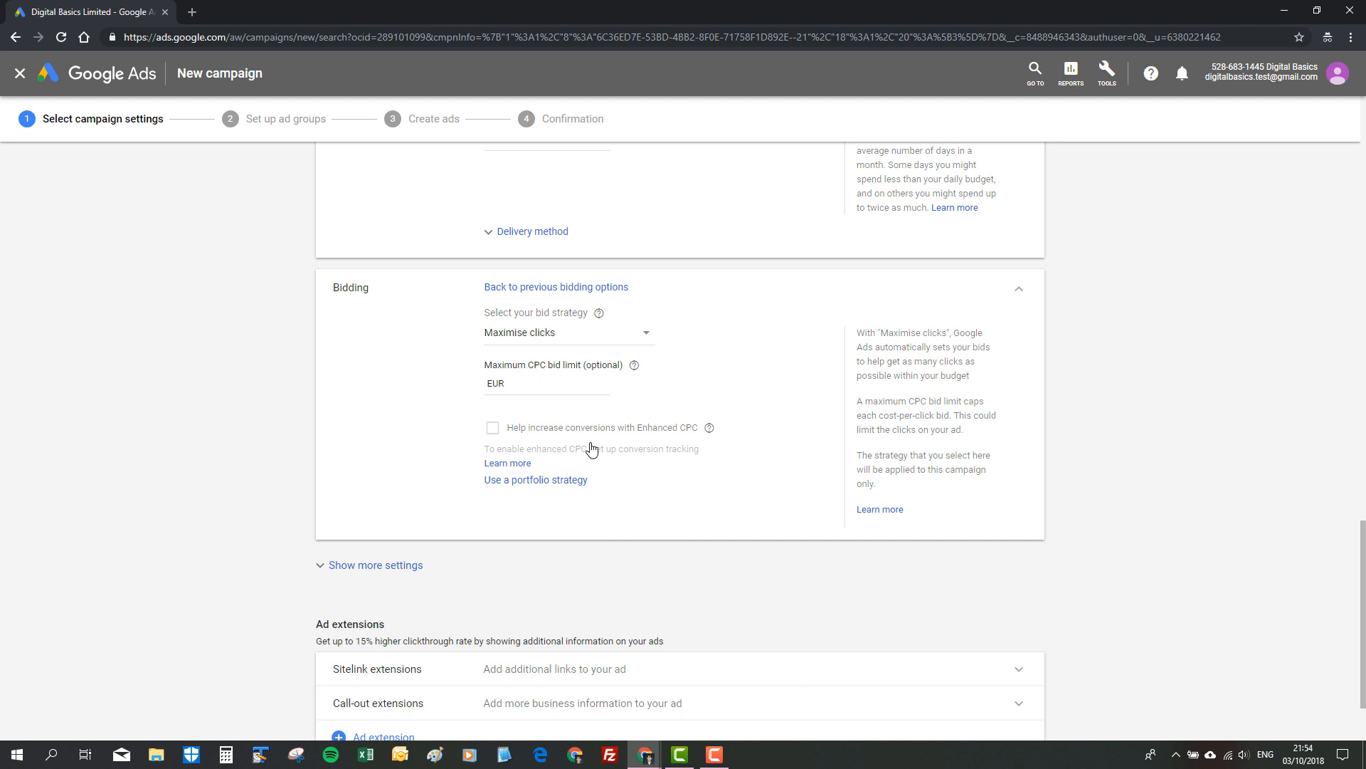
{"action": "left_click", "coordinate": [530, 481]}
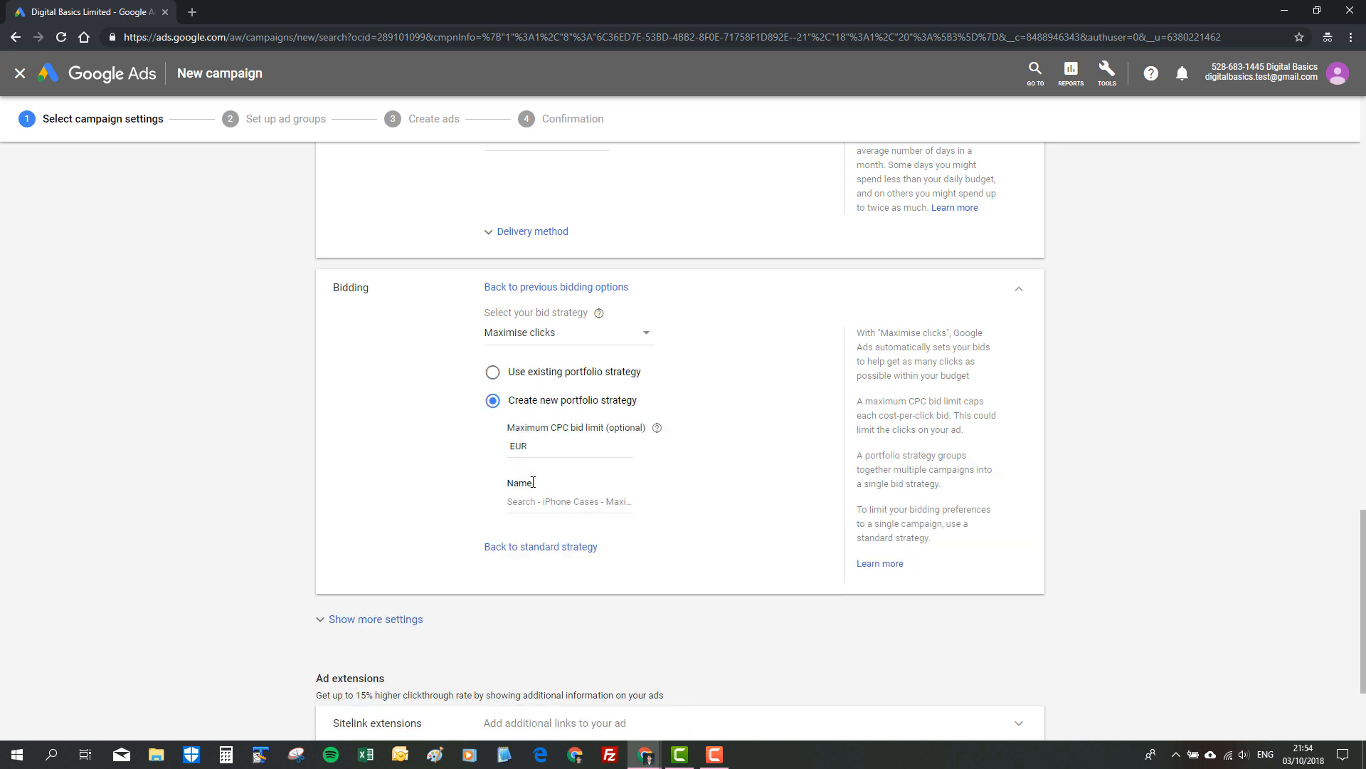
{"action": "left_click", "coordinate": [523, 335]}
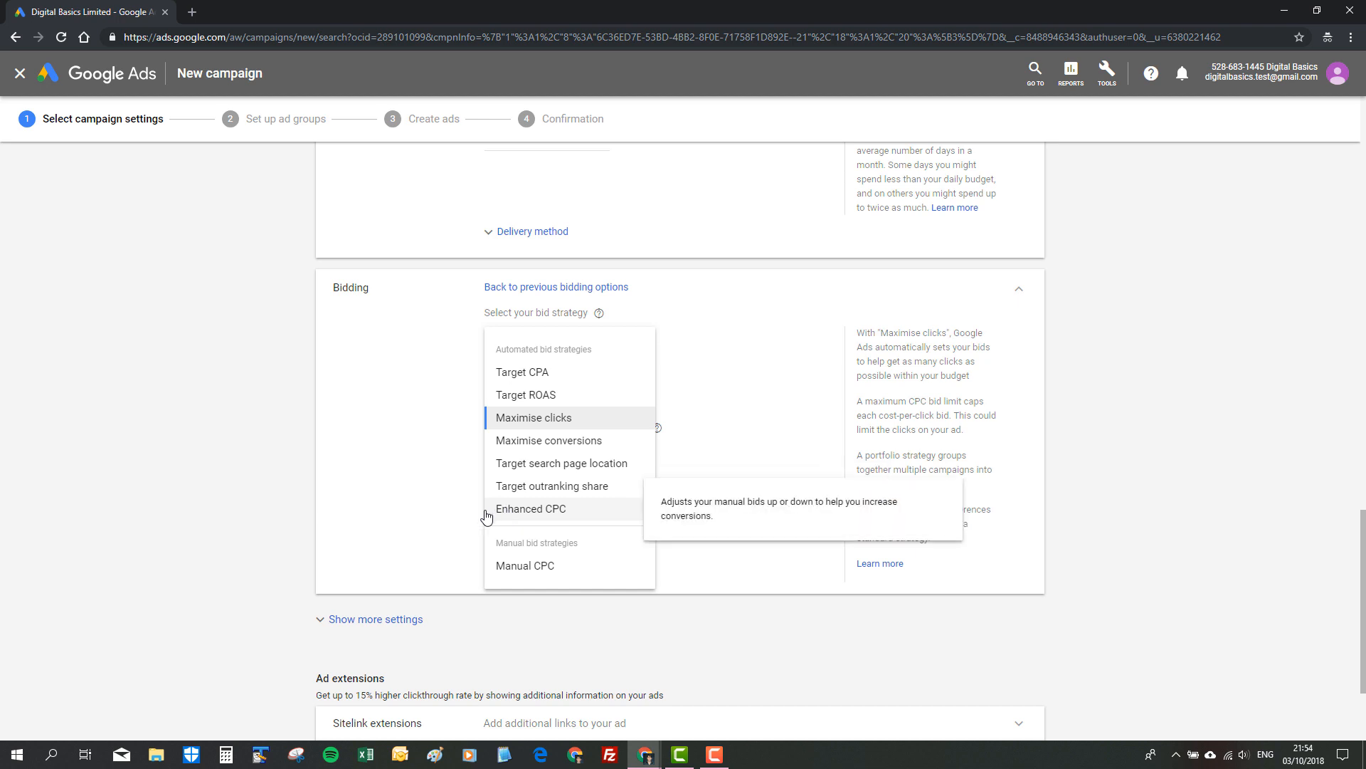
{"action": "left_click", "coordinate": [515, 567]}
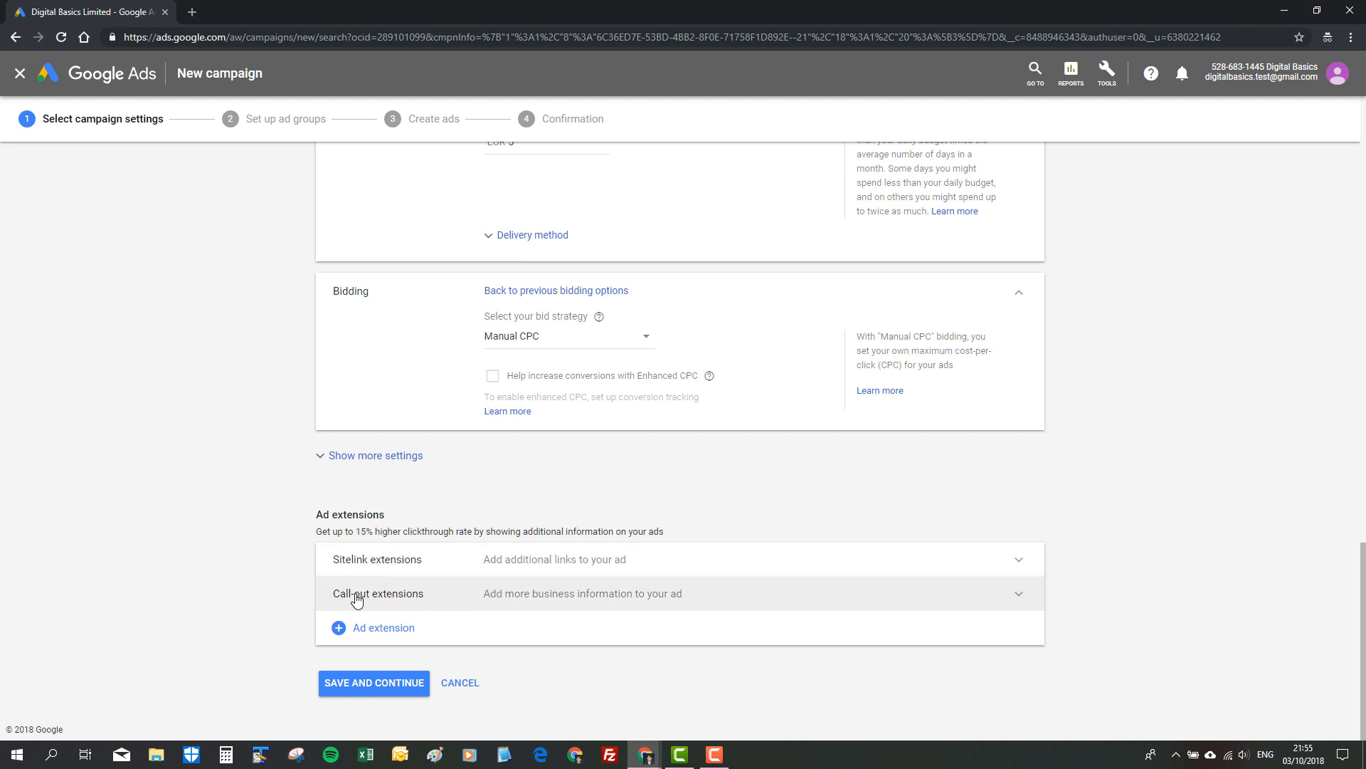
{"action": "left_click", "coordinate": [373, 687]}
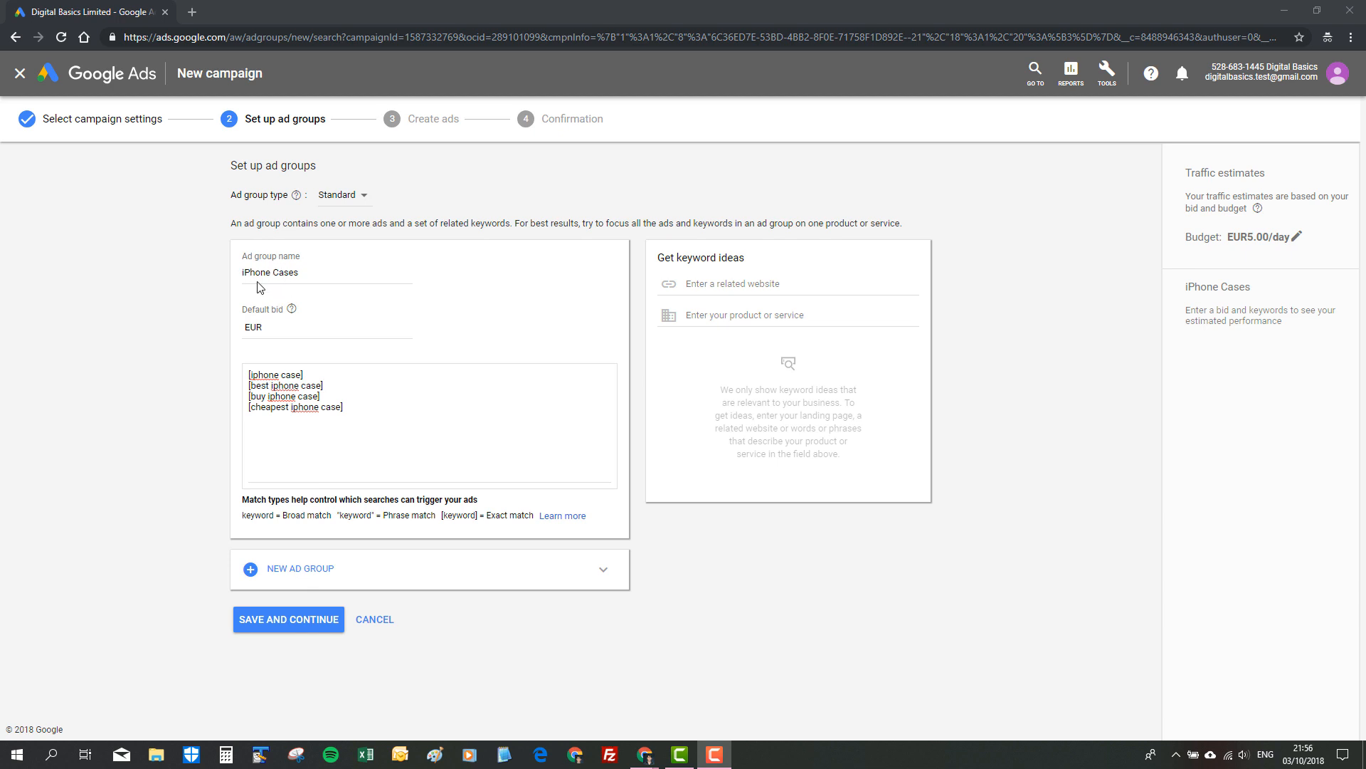
Set the default bid of the iPhone Cases ad group to EUR .15 and save the ad group.
{"action": "left_click", "coordinate": [273, 325]}
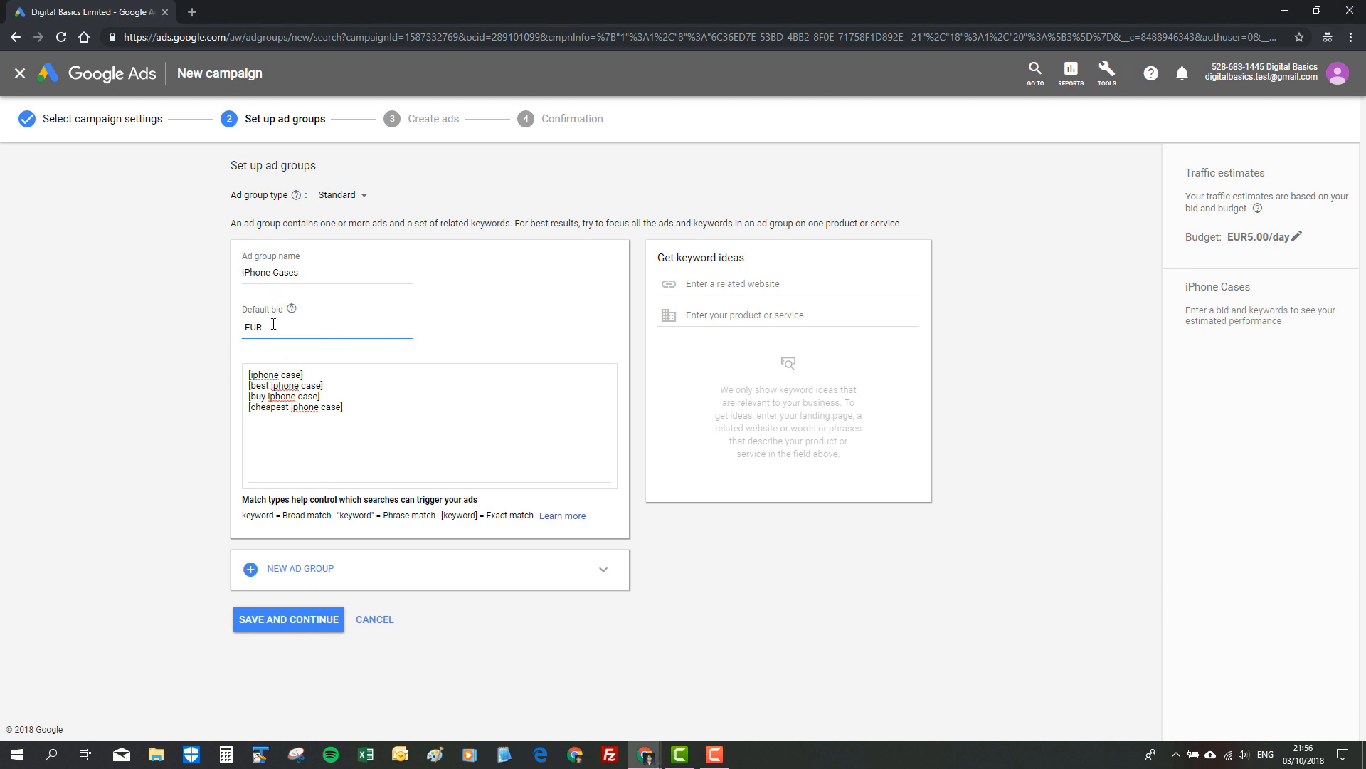
{"action": "type", "text": ".15"}
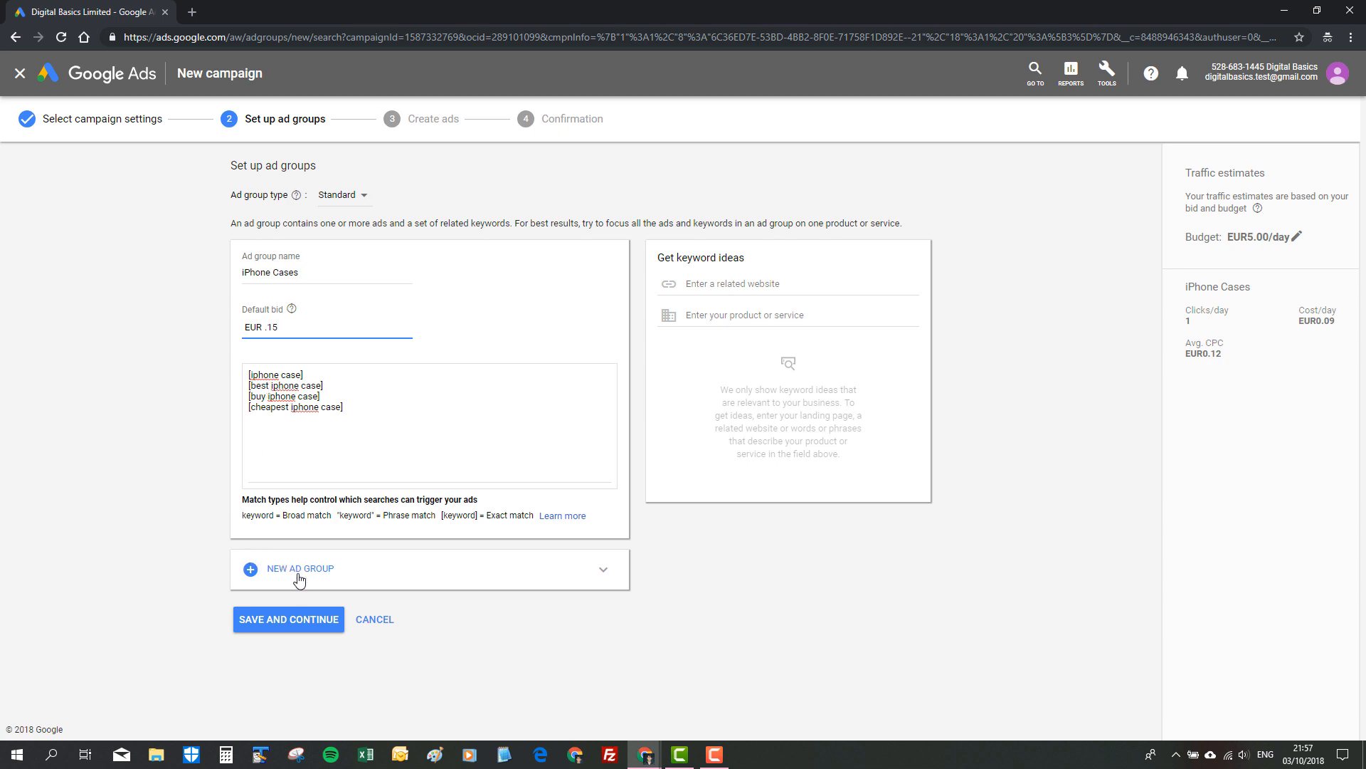
{"action": "left_click", "coordinate": [288, 619]}
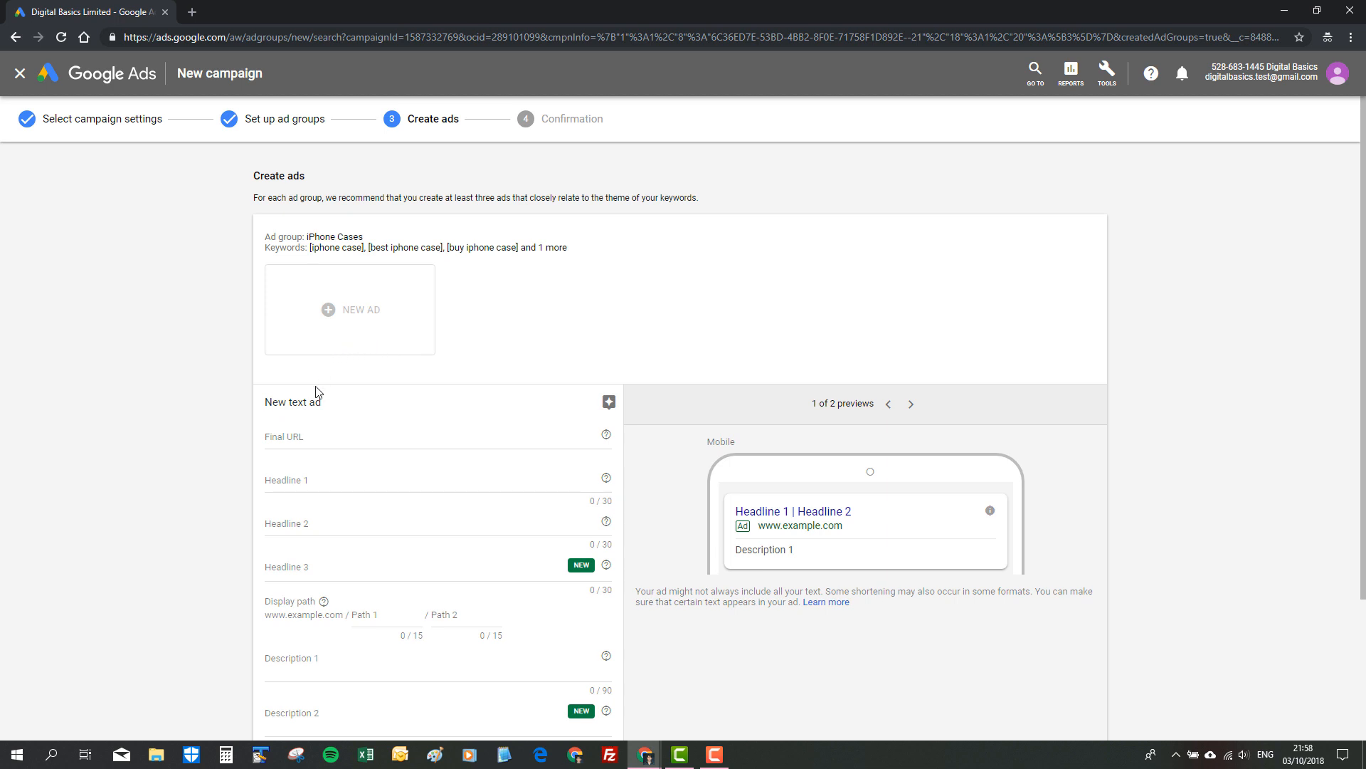
Compare the mobile and desktop previews of the new iPhone cases text ad.
{"action": "scroll", "coordinate": [304, 436], "scroll_direction": "down", "scroll_amount": 1}
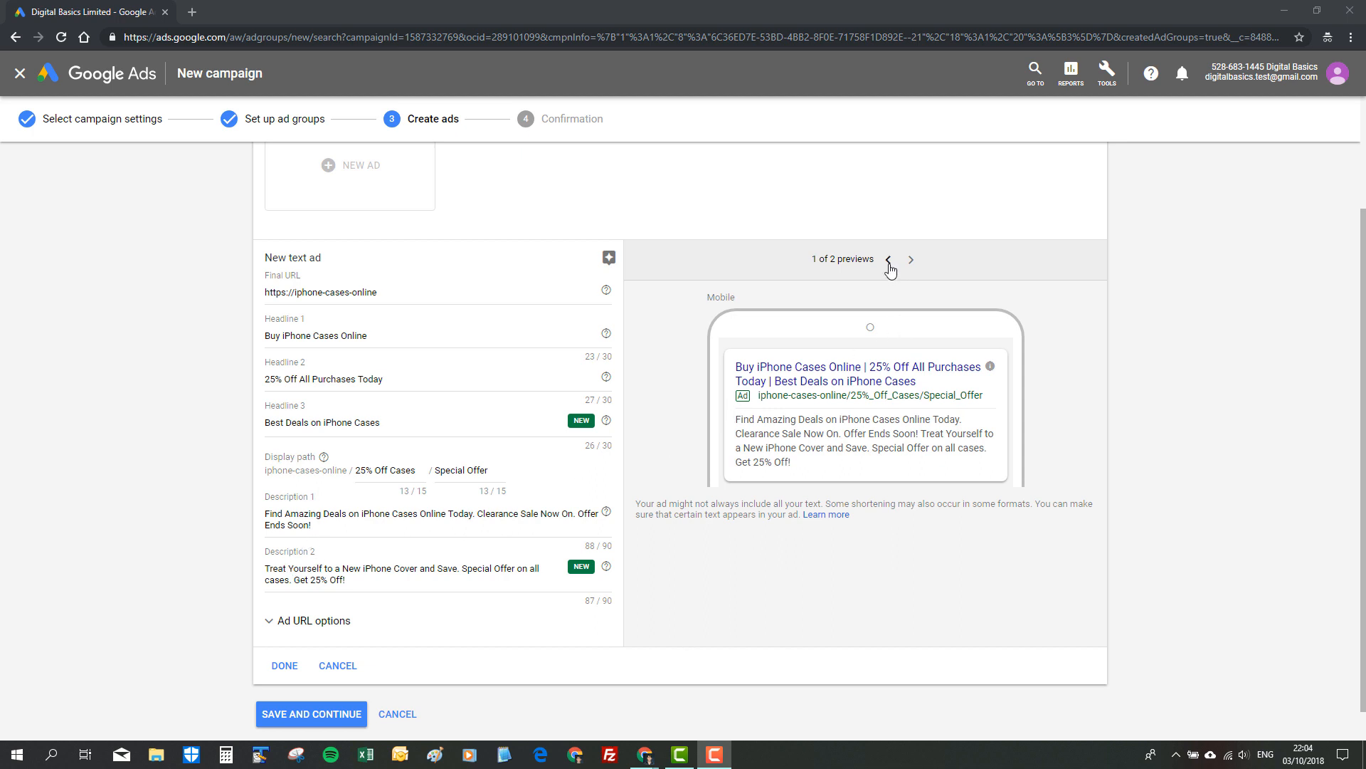
{"action": "left_click", "coordinate": [911, 260]}
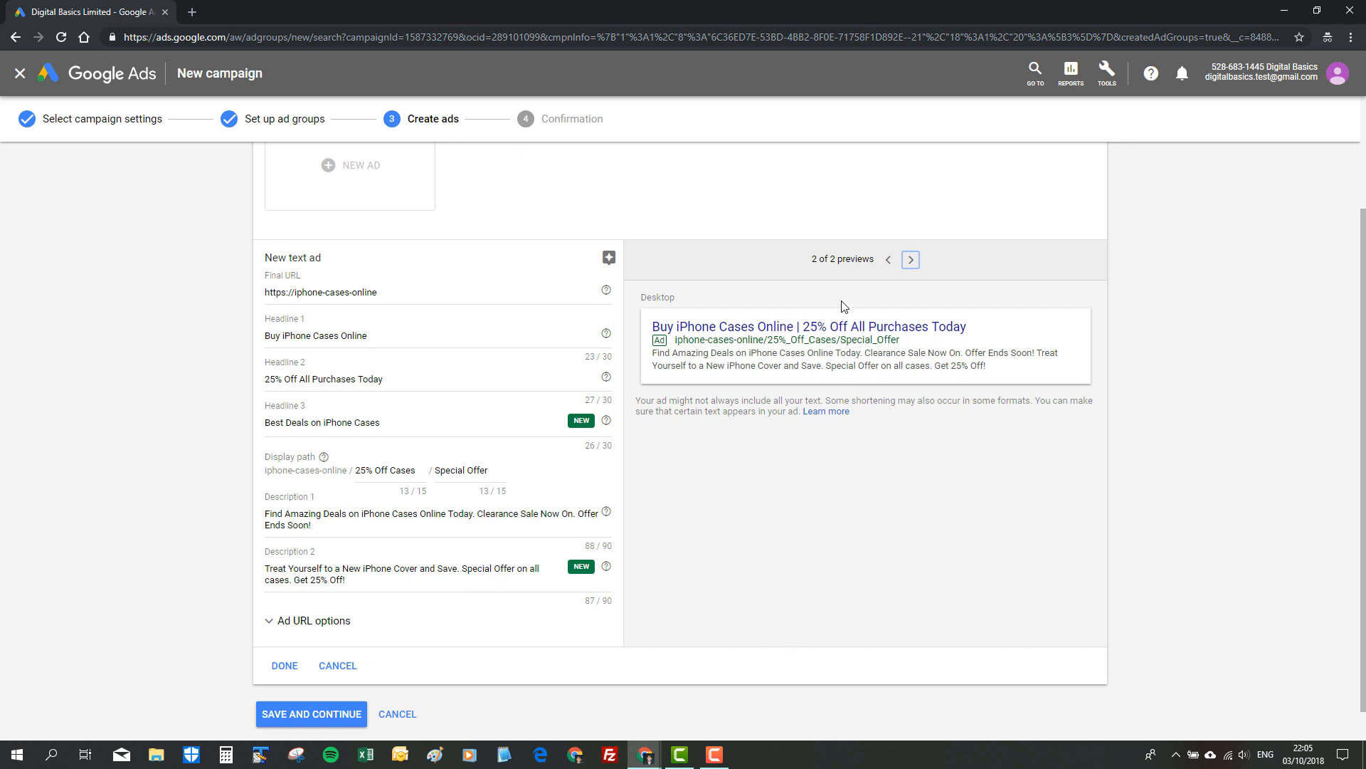
{"action": "left_click", "coordinate": [888, 259]}
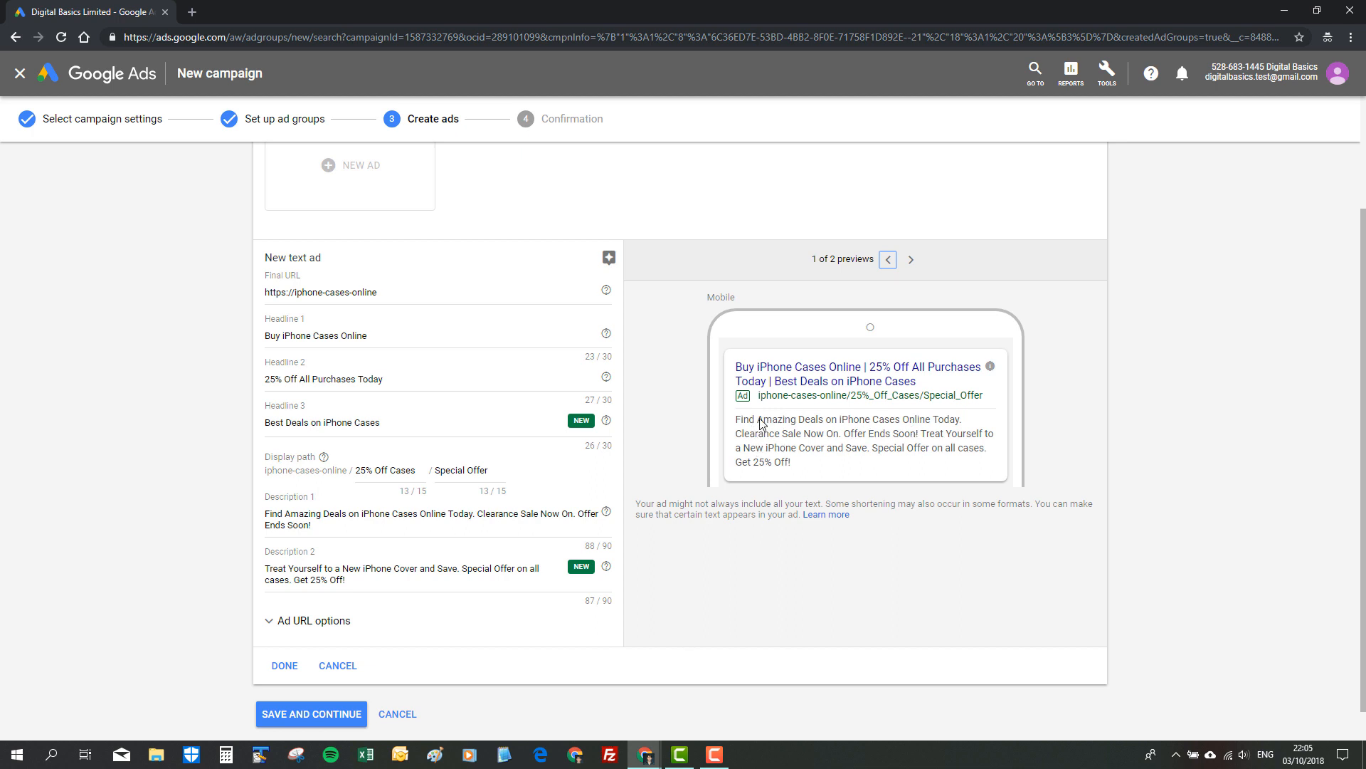
{"action": "left_click", "coordinate": [911, 259]}
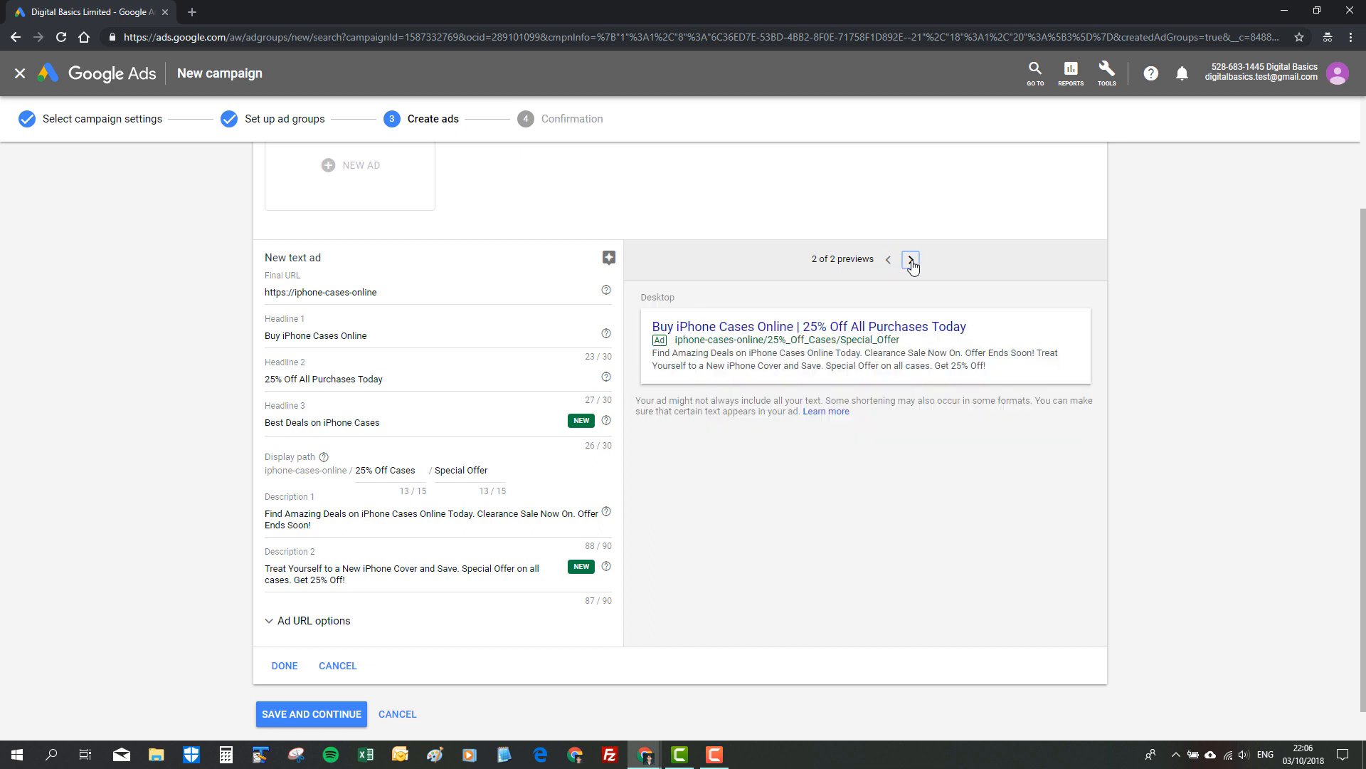
{"action": "left_click", "coordinate": [888, 260]}
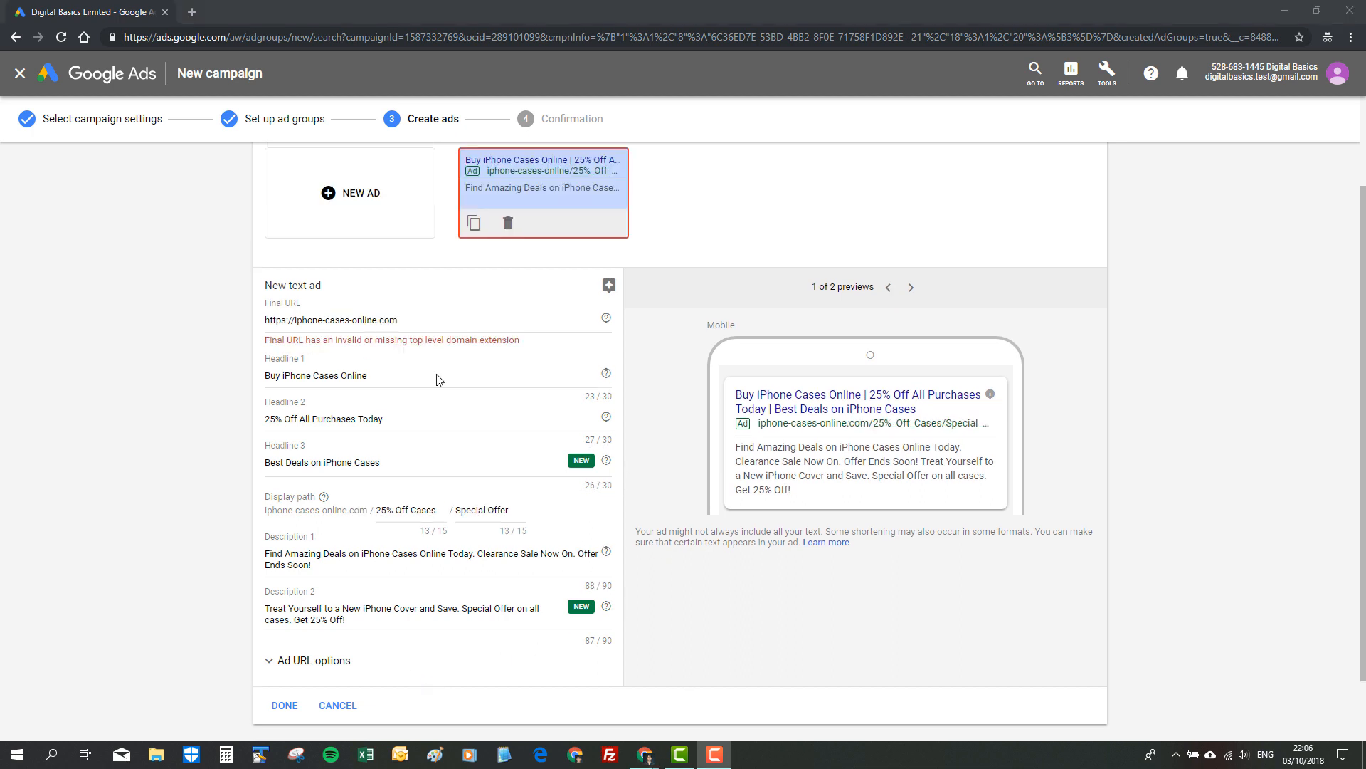
Finish the iPhone cases text ad, save the ads and continue to the completed campaign.
{"action": "left_click", "coordinate": [285, 705]}
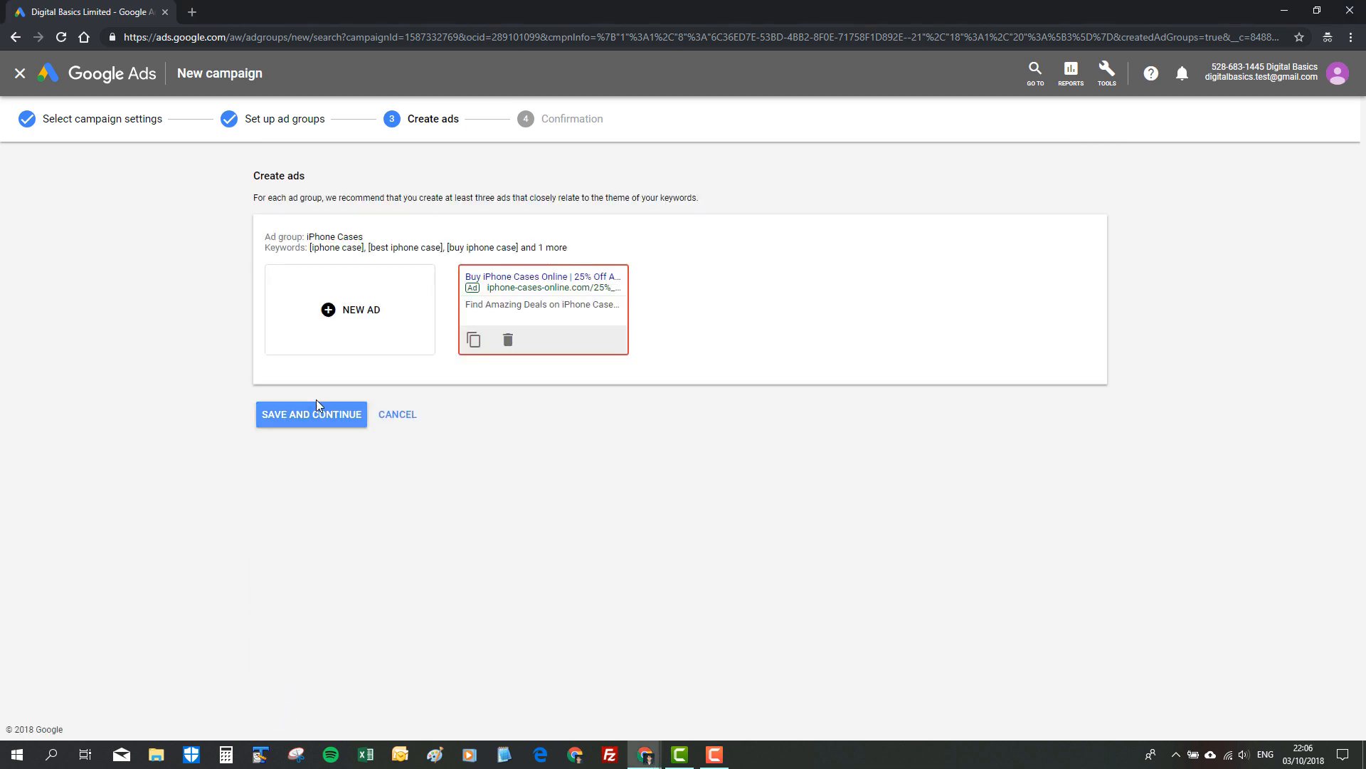
{"action": "left_click", "coordinate": [303, 416]}
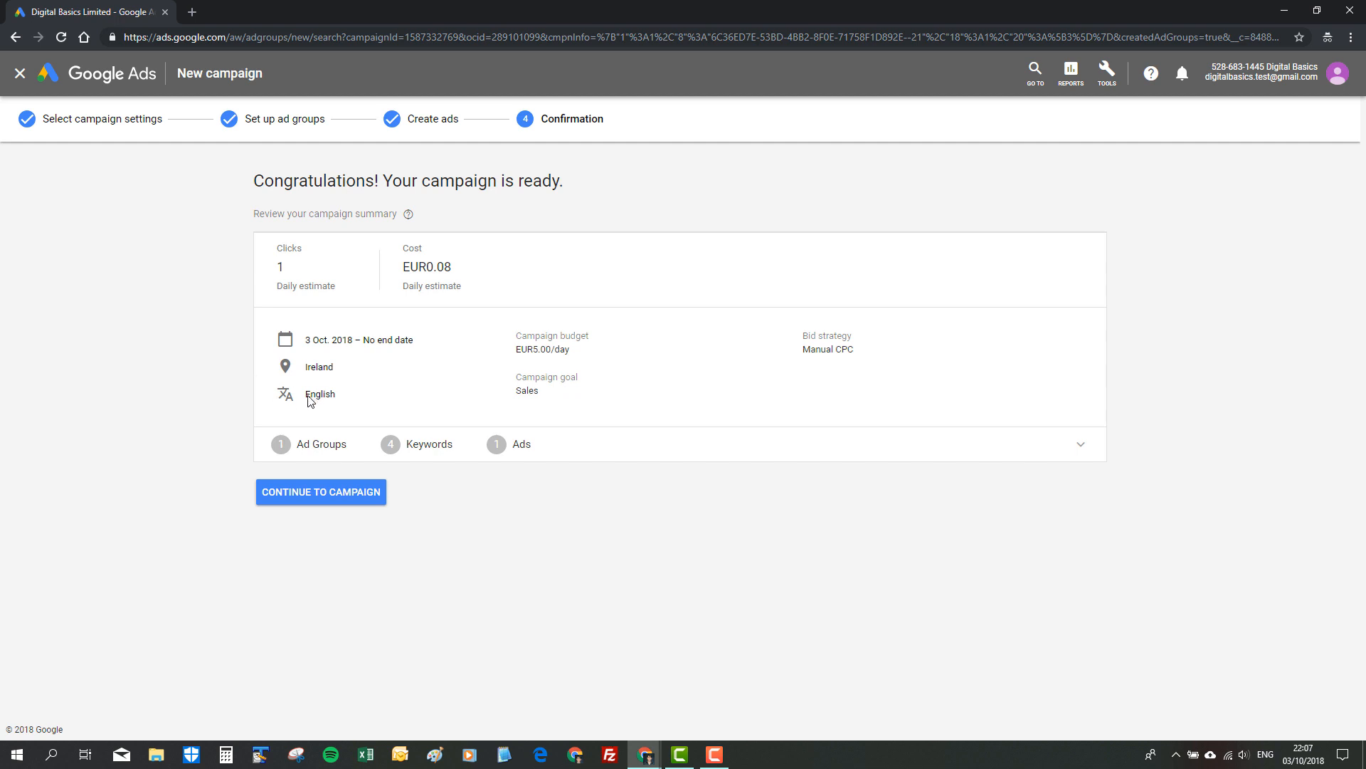
{"action": "left_click", "coordinate": [318, 493]}
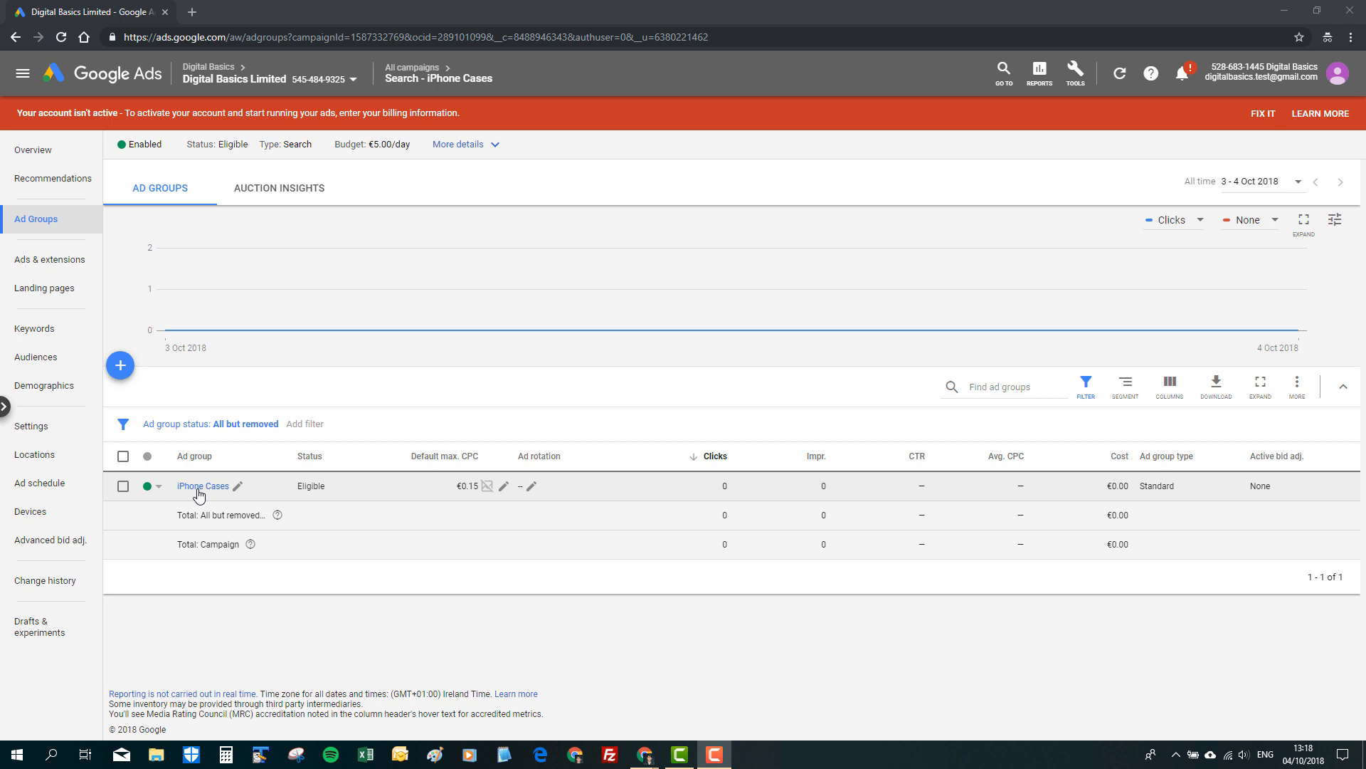
Add an Android Cases ad group with default bid €.15 and keywords [android phone cases], [best android phone case], [android mobile case], [android cell phone cover].
{"action": "left_click", "coordinate": [120, 366]}
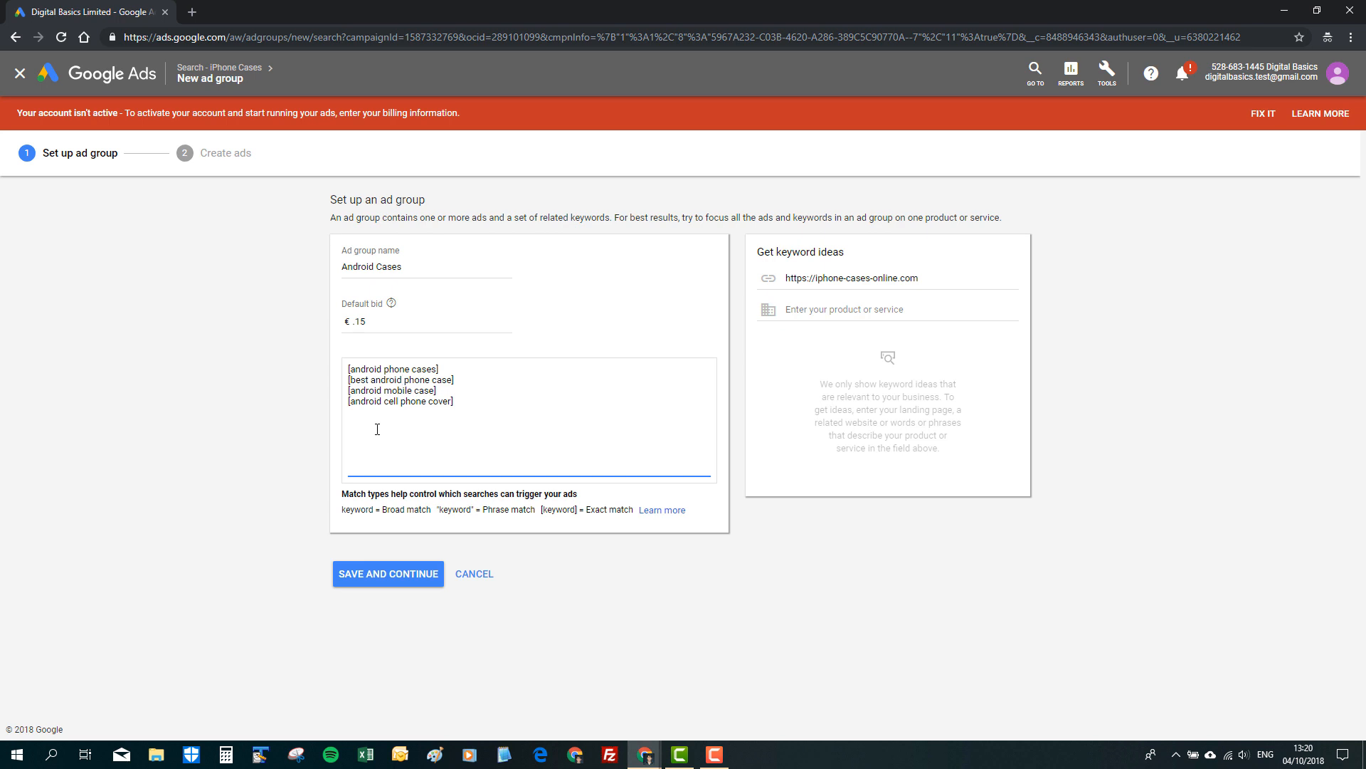
{"action": "left_click", "coordinate": [368, 575]}
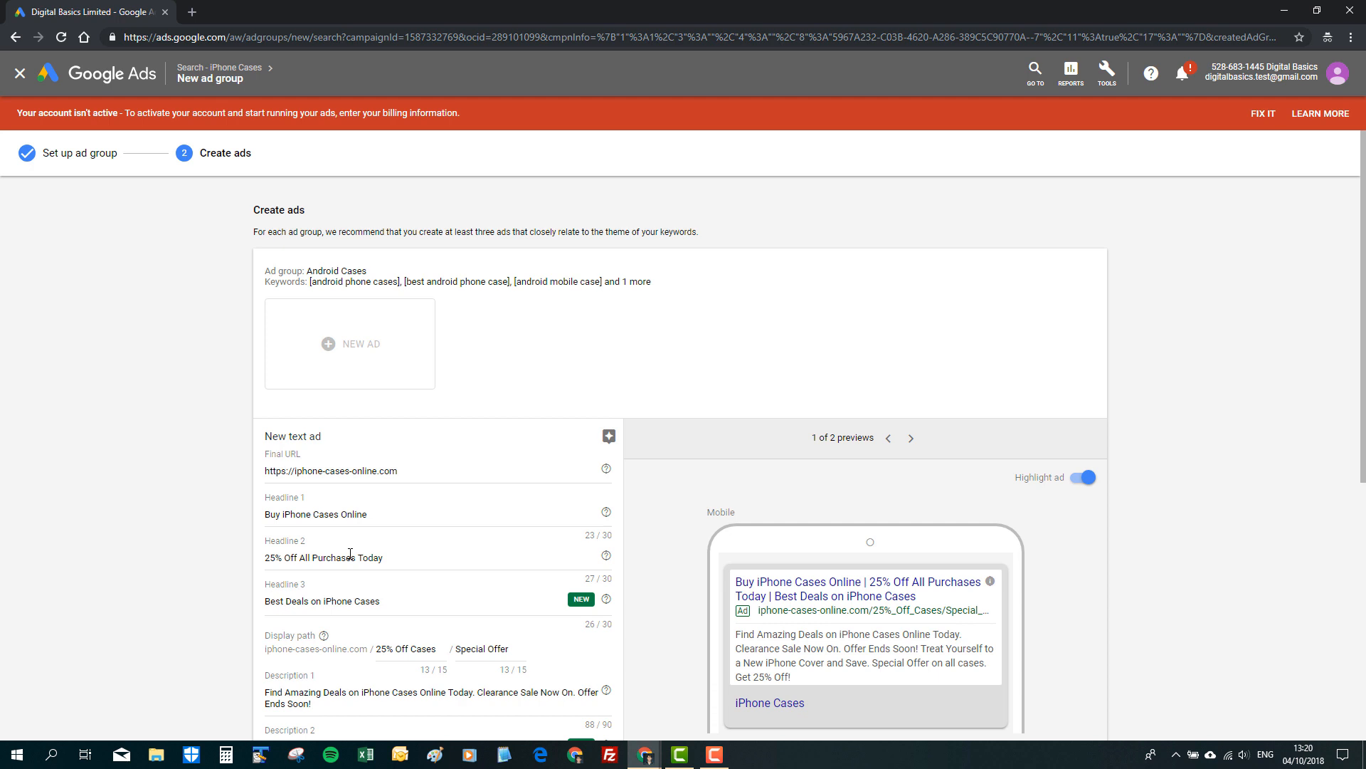
Replace iPhone with Android in Headline 1 of the Android Cases ad group's new text ad.
{"action": "scroll", "coordinate": [350, 553], "scroll_direction": "down", "scroll_amount": 1}
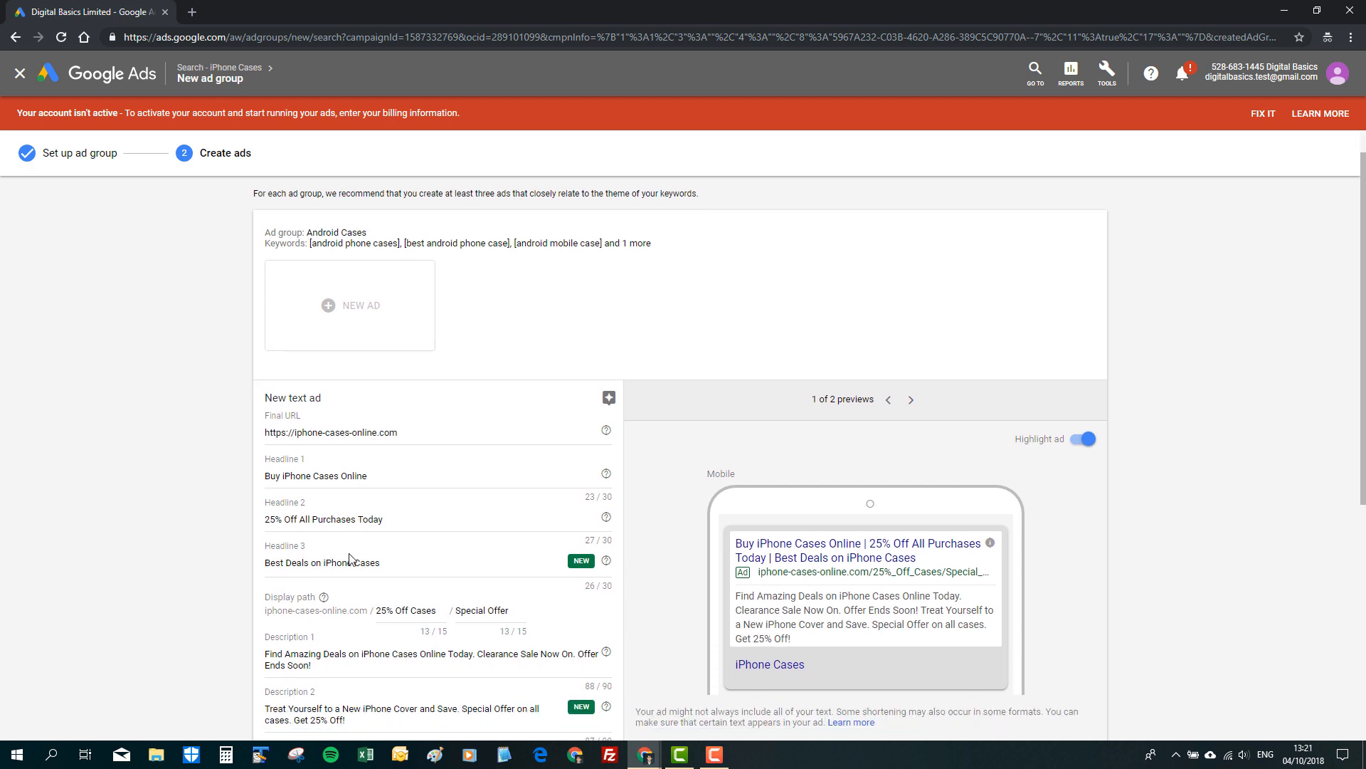
{"action": "double_click", "coordinate": [294, 476]}
{"action": "type", "text": "Android"}
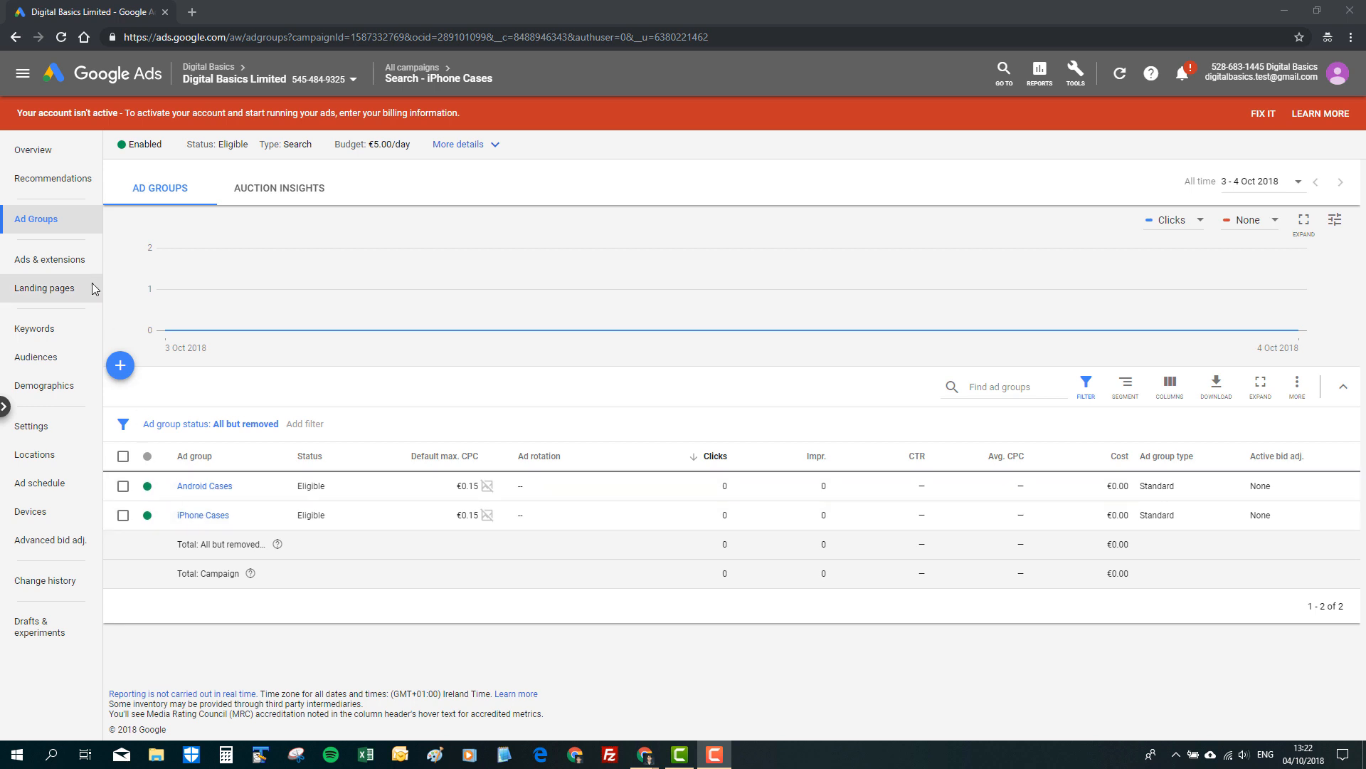
Go back to all campaigns and rename the iPhone cases campaign as Search - Mobile Phone Cases.
{"action": "mouse_move", "coordinate": [470, 80]}
{"action": "left_click", "coordinate": [385, 117]}
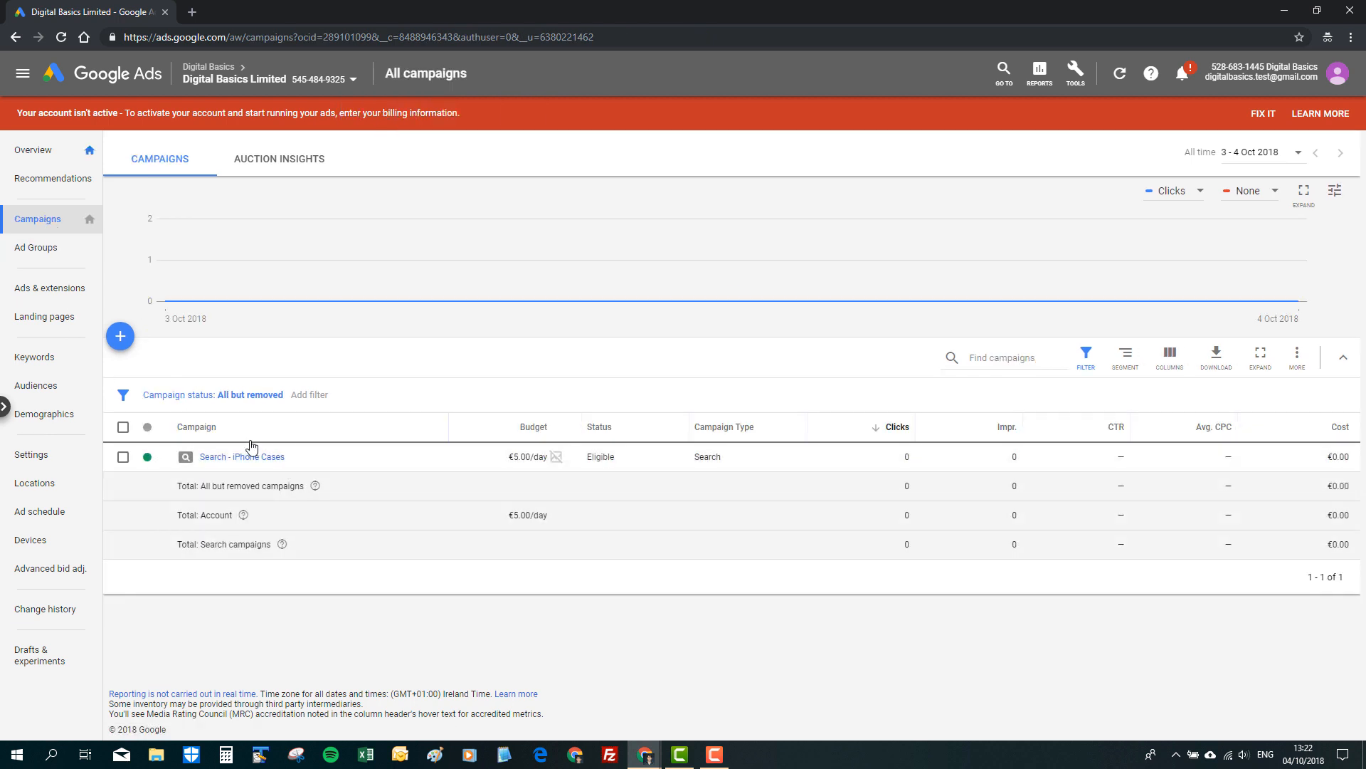
{"action": "left_click", "coordinate": [292, 458]}
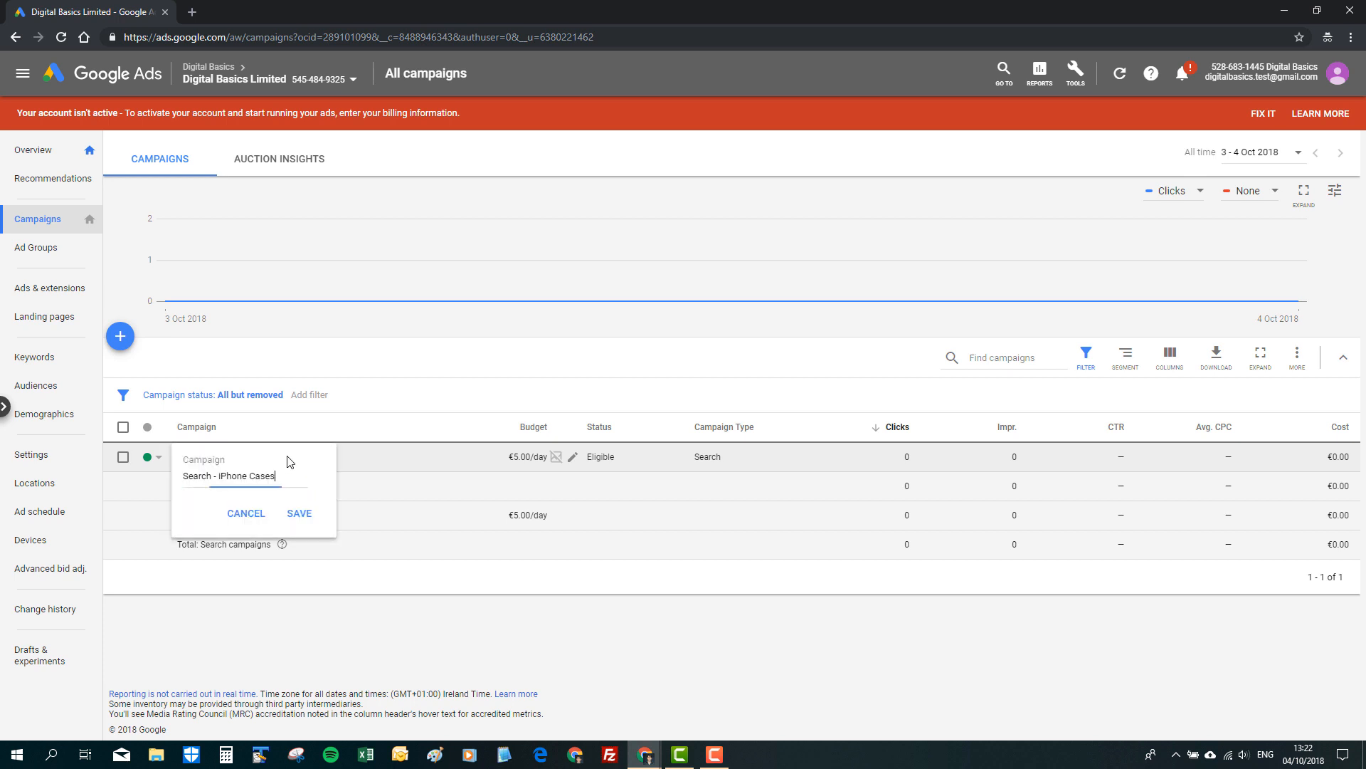
{"action": "double_click", "coordinate": [229, 477]}
{"action": "type", "text": "Mobile Phone"}
{"action": "left_click", "coordinate": [296, 515]}
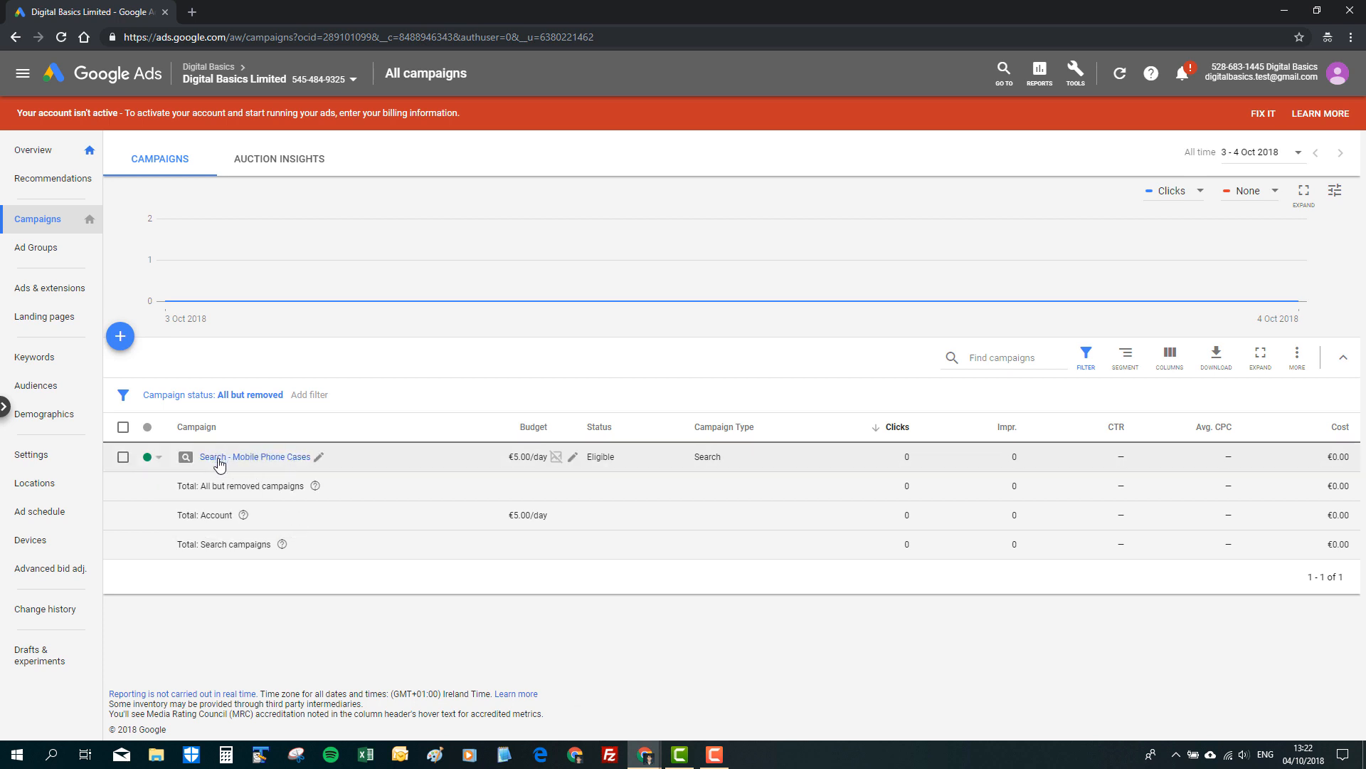
Open the campaign's ad extensions, look over the suggested types and start a new sitelink extension.
{"action": "left_click", "coordinate": [222, 459]}
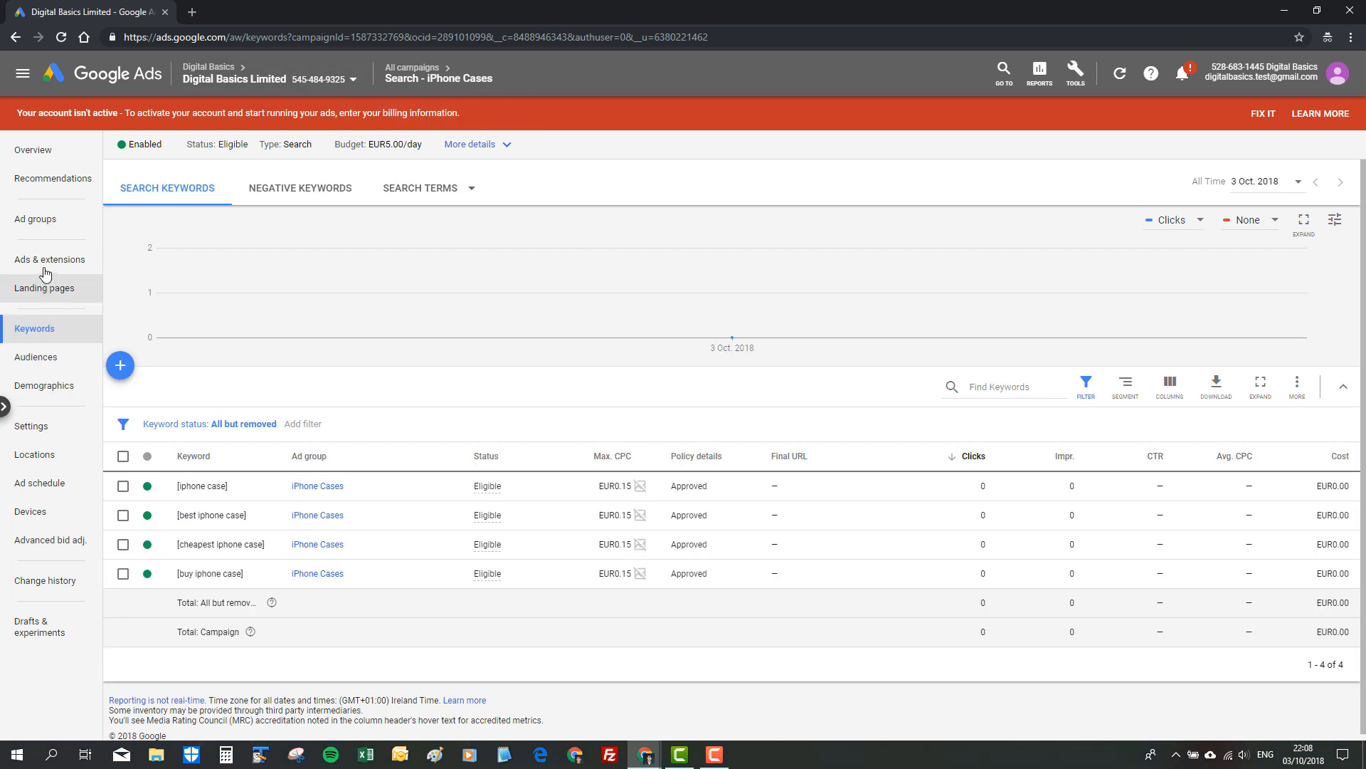
{"action": "left_click", "coordinate": [44, 264]}
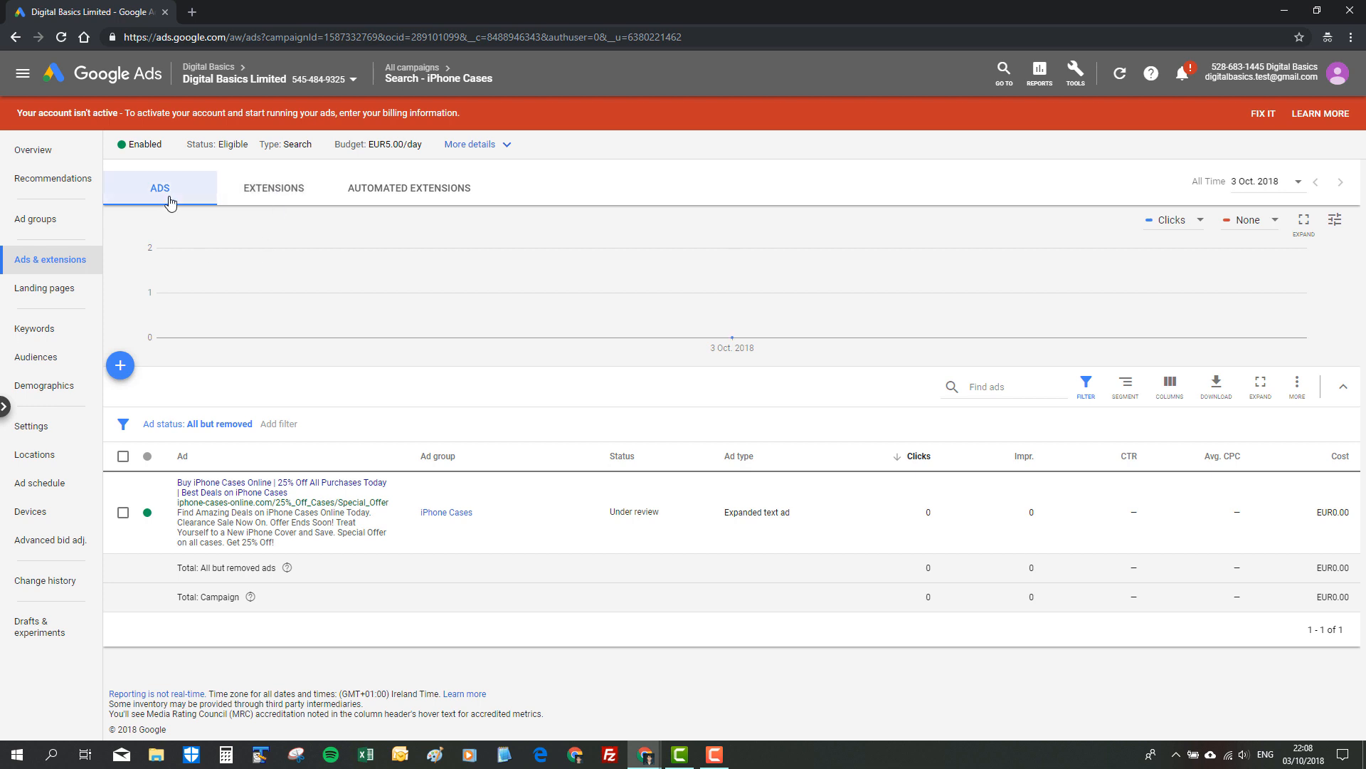
{"action": "left_click", "coordinate": [270, 192]}
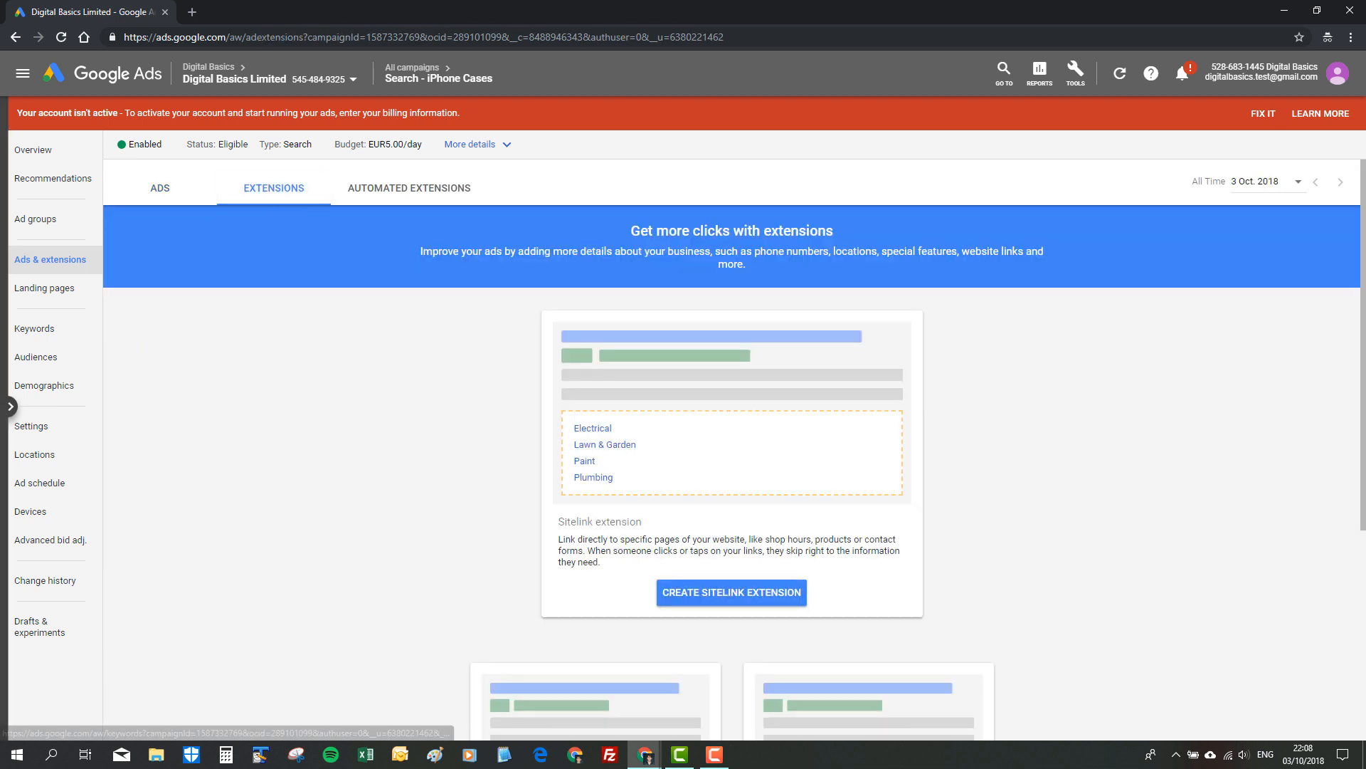
{"action": "scroll", "coordinate": [297, 413], "scroll_direction": "down", "scroll_amount": 1}
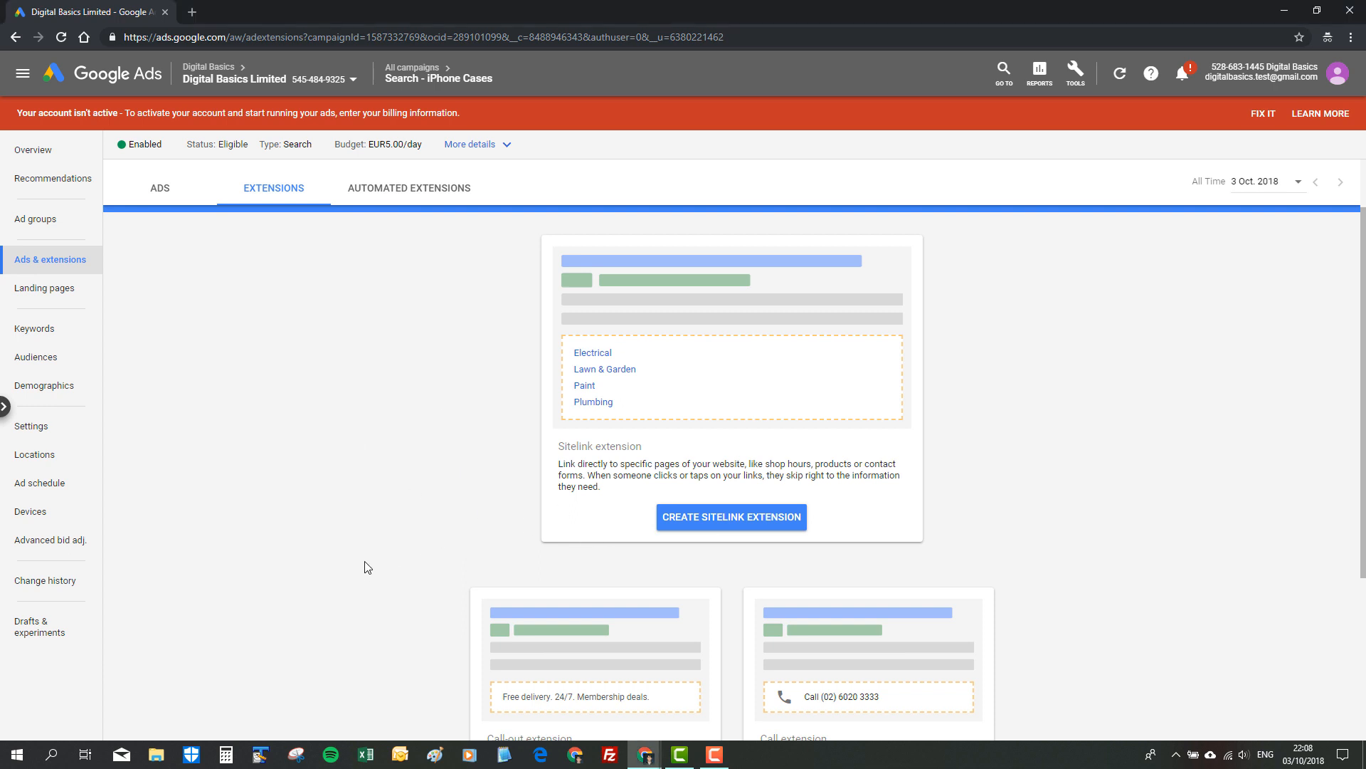
{"action": "scroll", "coordinate": [367, 567], "scroll_direction": "down", "scroll_amount": 3}
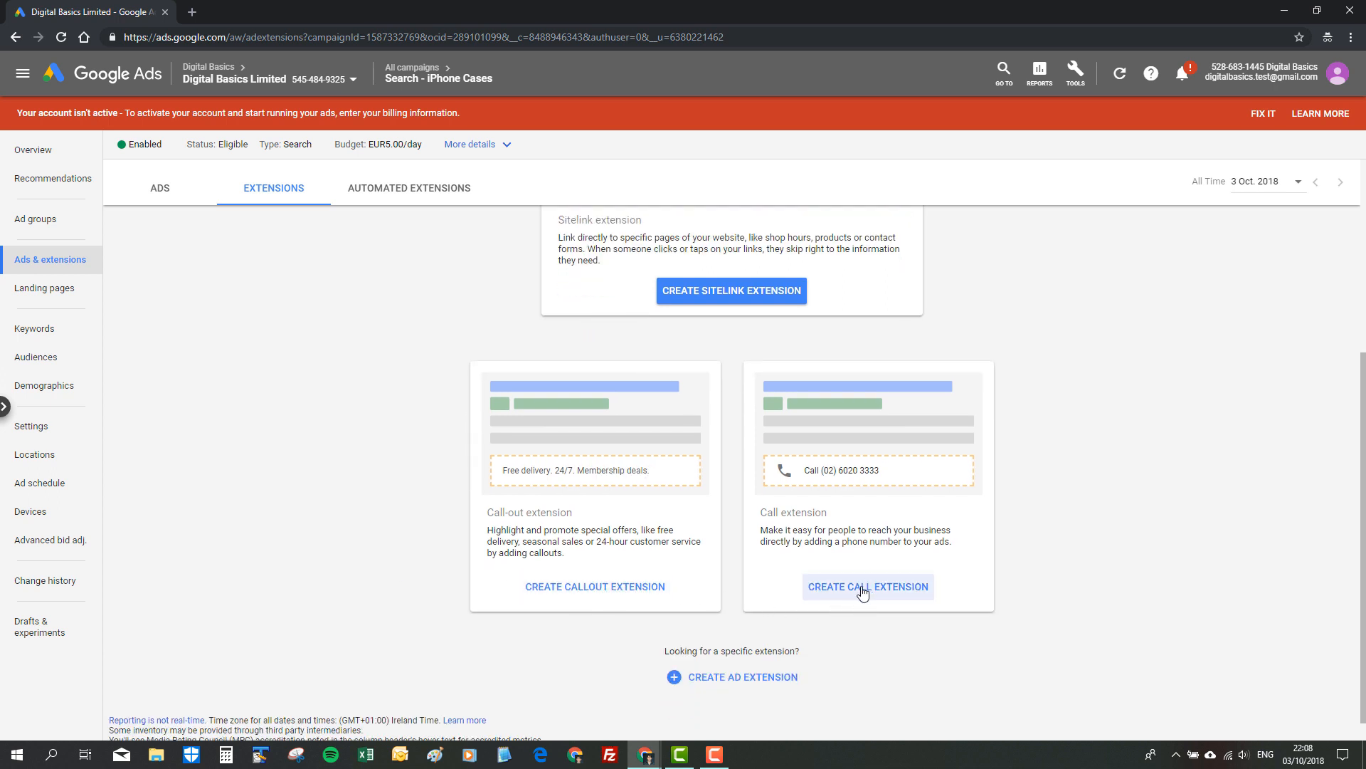
{"action": "scroll", "coordinate": [936, 653], "scroll_direction": "down", "scroll_amount": 1}
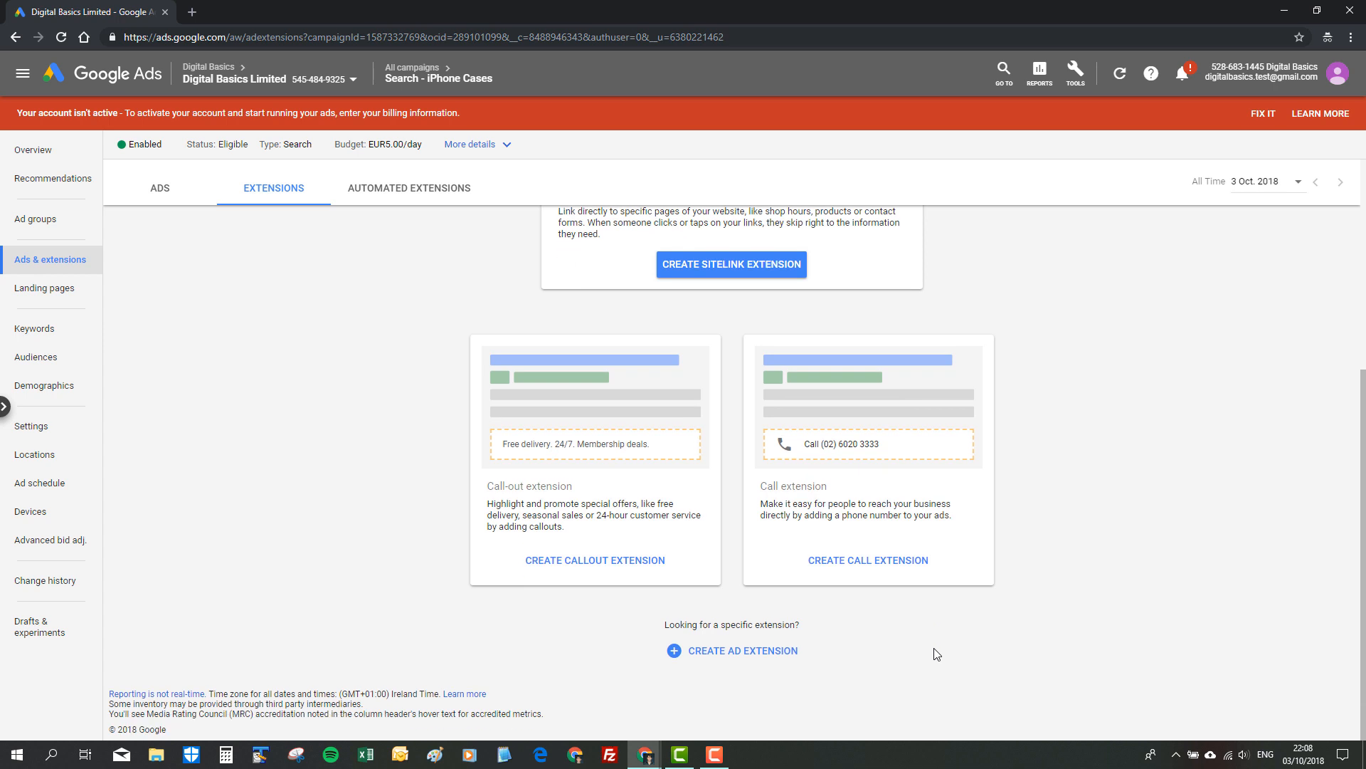
{"action": "left_click", "coordinate": [764, 655]}
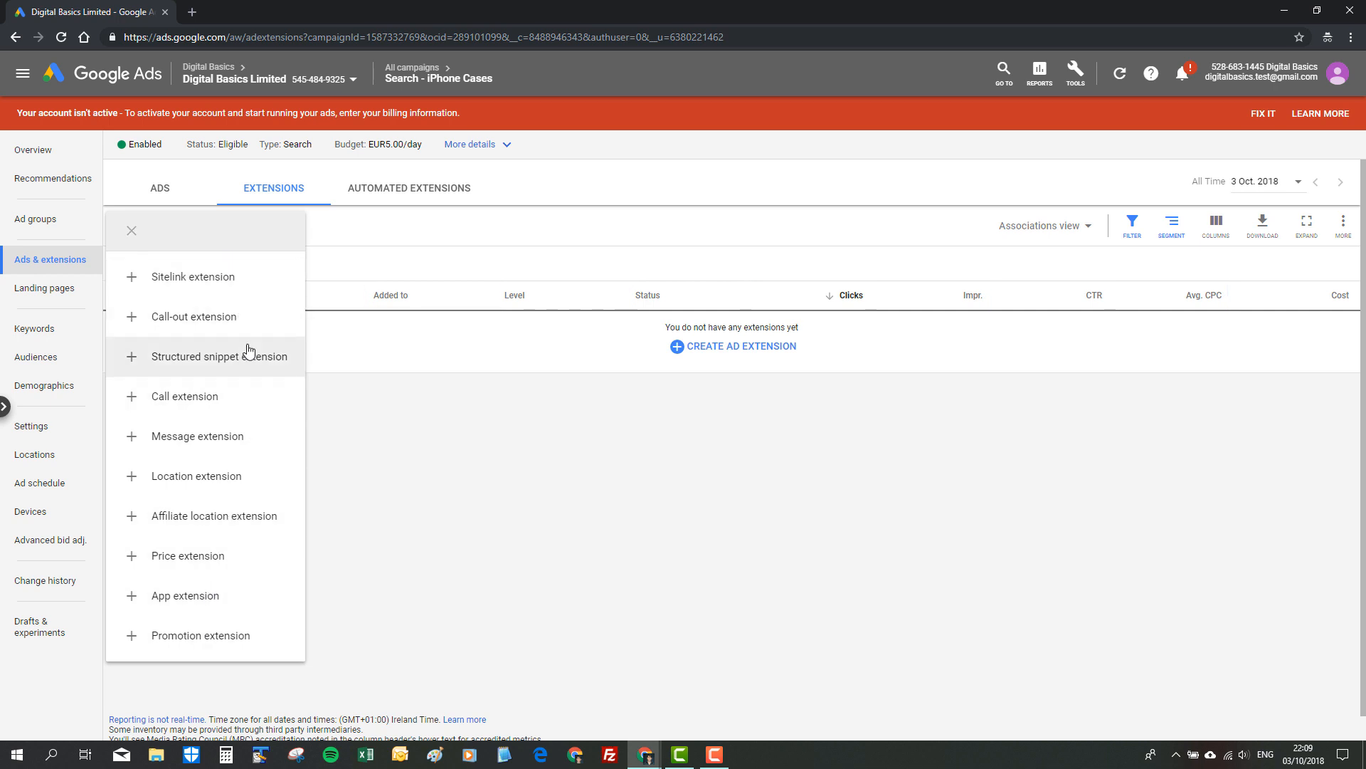
{"action": "left_click", "coordinate": [179, 279]}
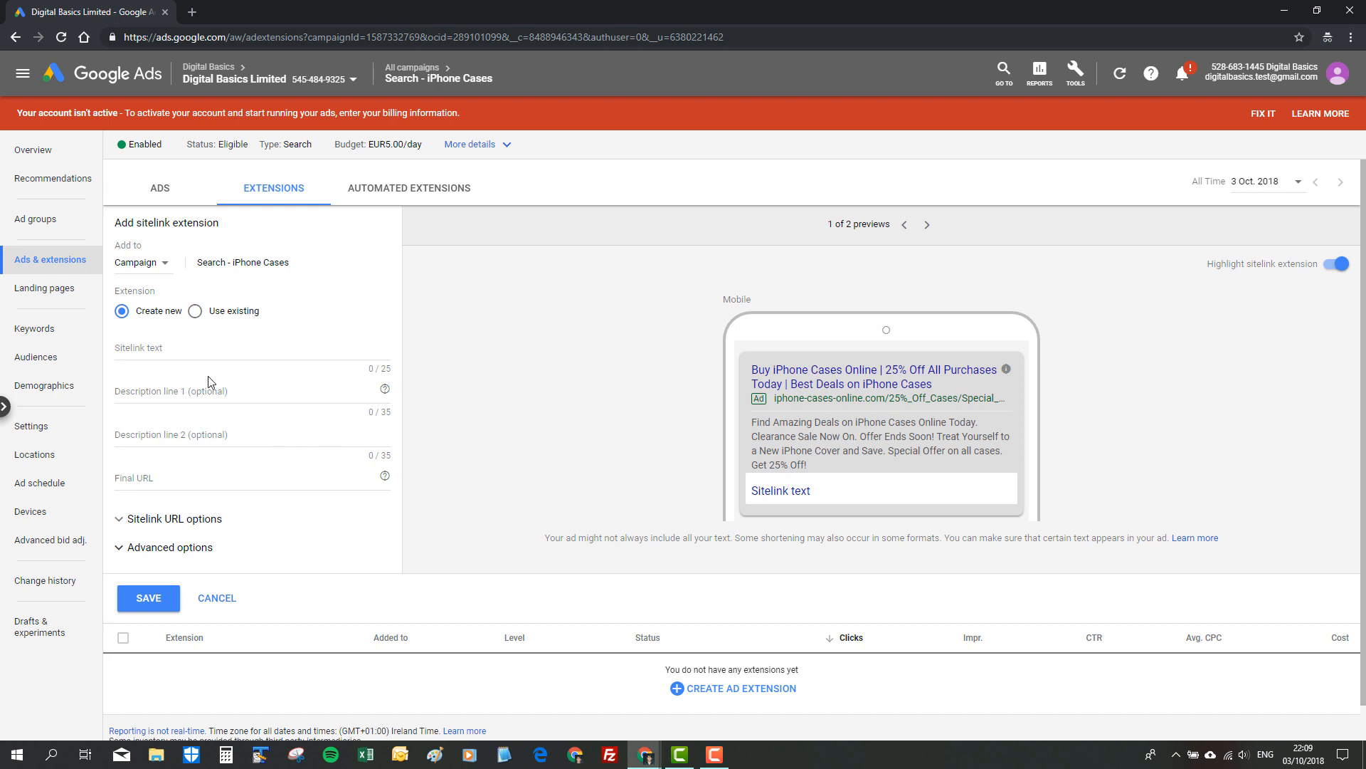
{"action": "left_click", "coordinate": [137, 346]}
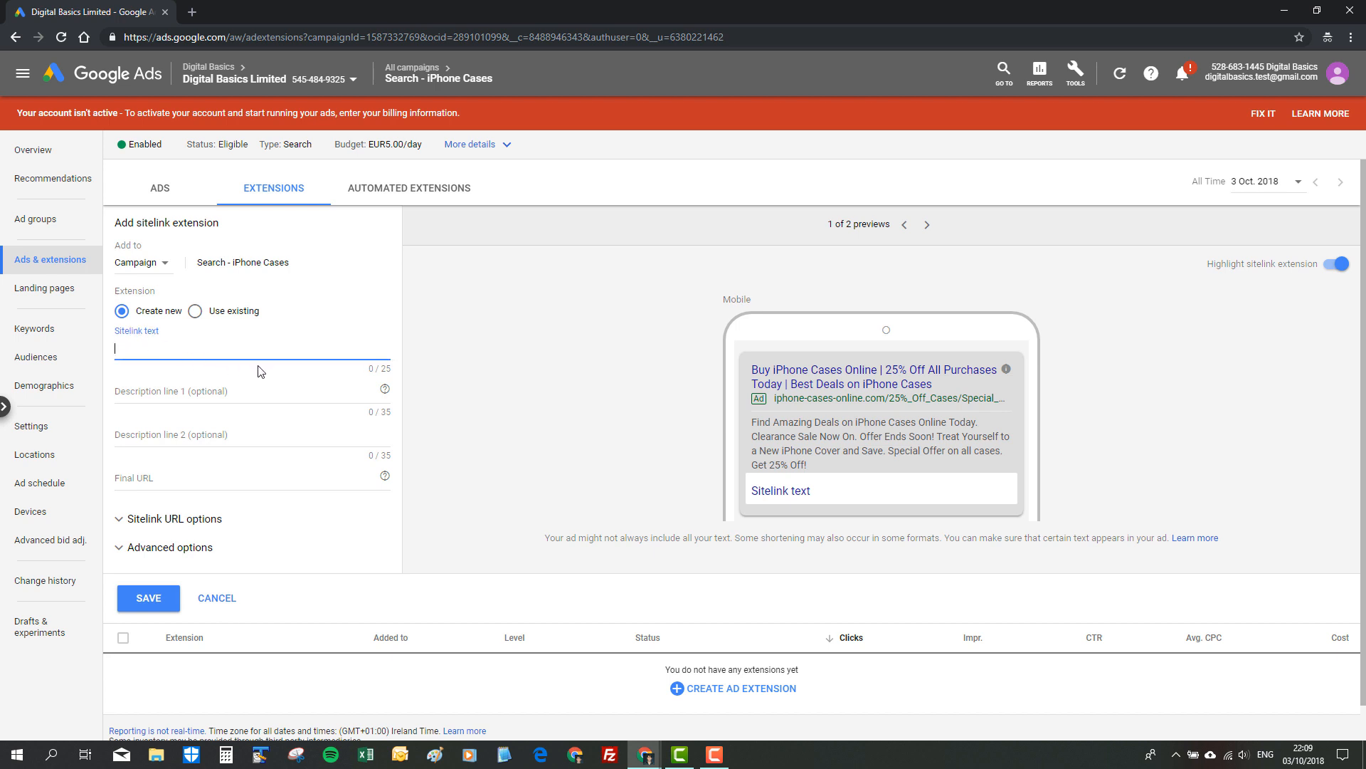
{"action": "left_click", "coordinate": [145, 433]}
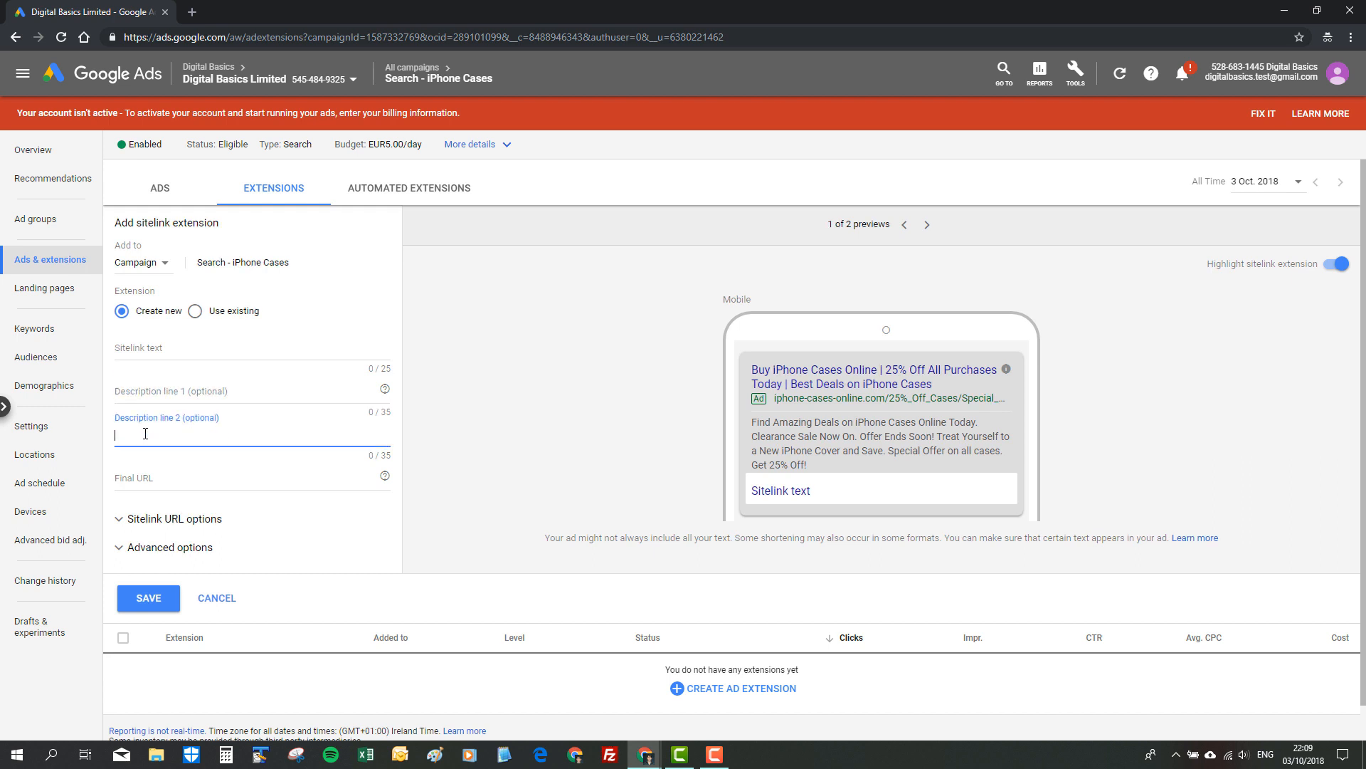
{"action": "left_click", "coordinate": [134, 479]}
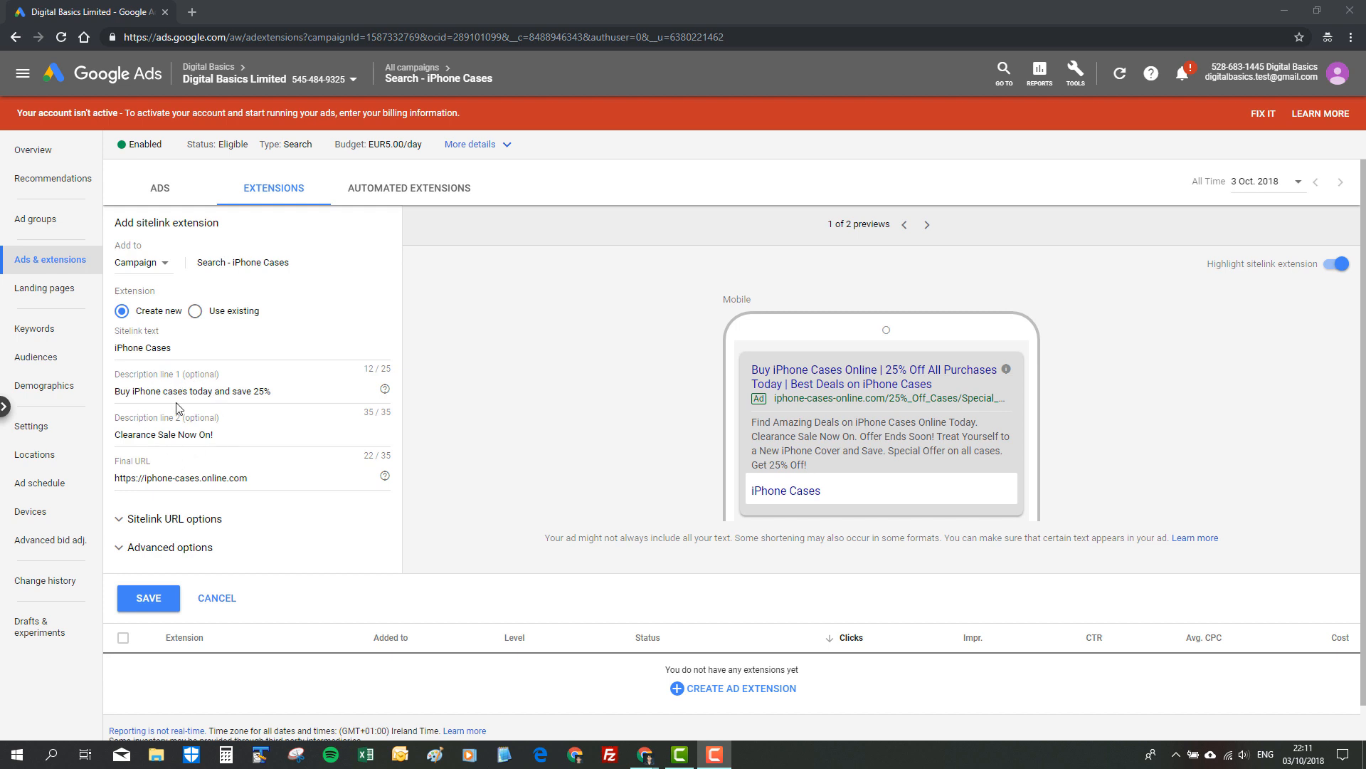
{"action": "left_click", "coordinate": [146, 598]}
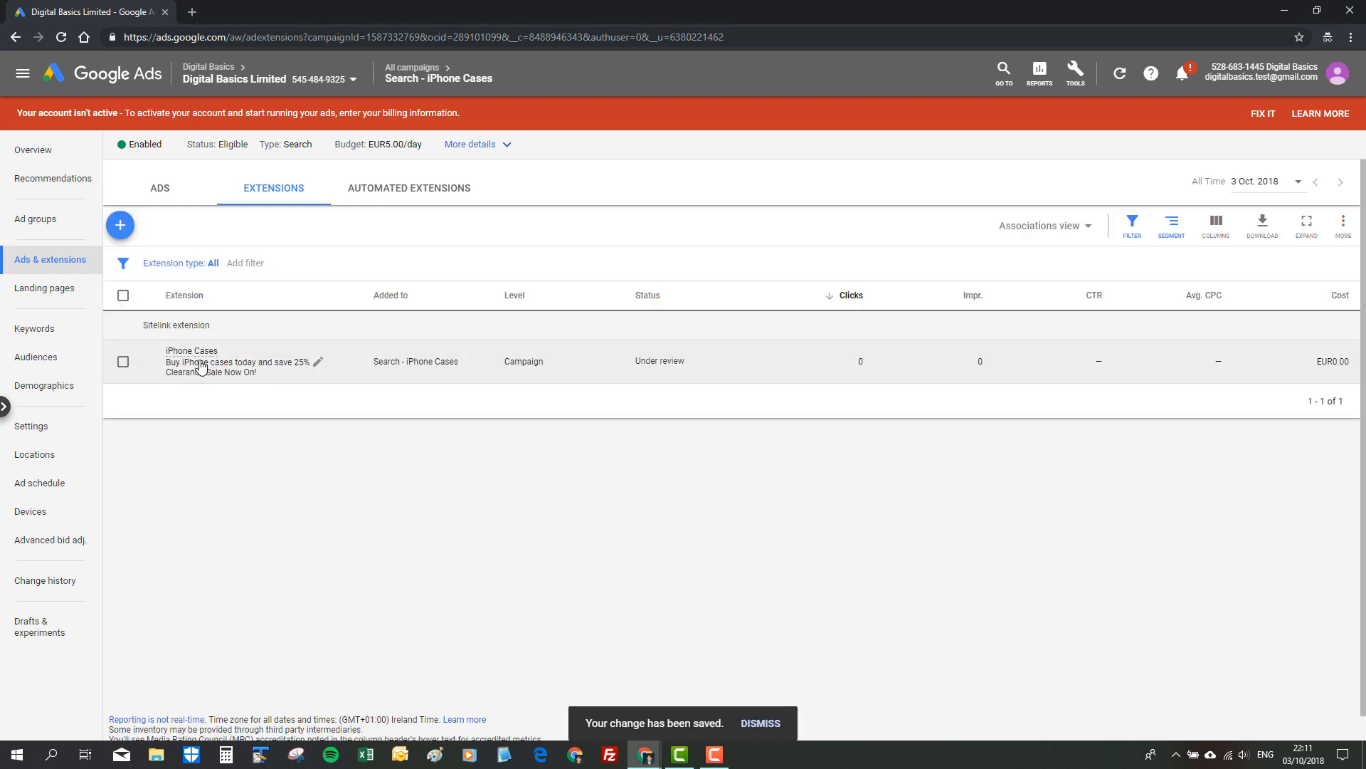
Look through the types of ad extension that can be added to the campaign and close the list.
{"action": "left_click", "coordinate": [125, 235]}
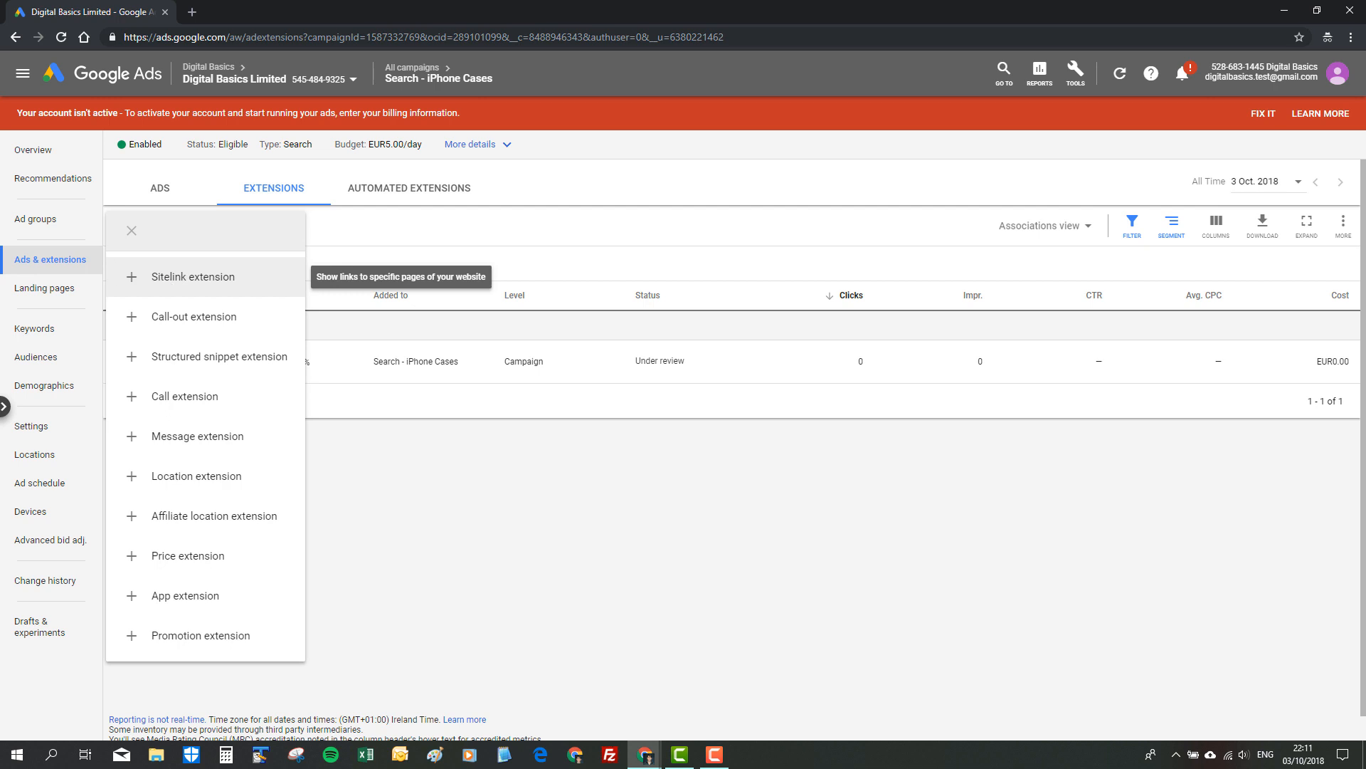
{"action": "left_click", "coordinate": [166, 283]}
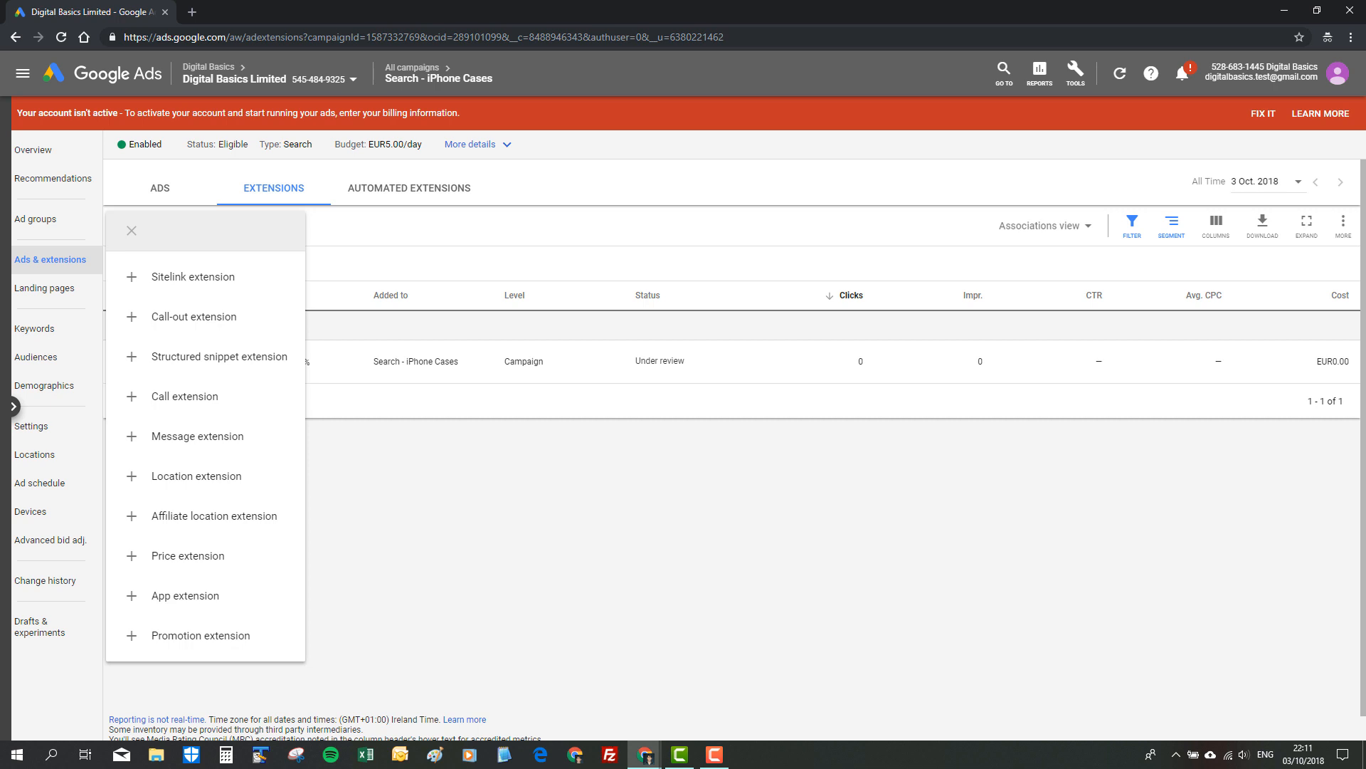
{"action": "left_click", "coordinate": [373, 534]}
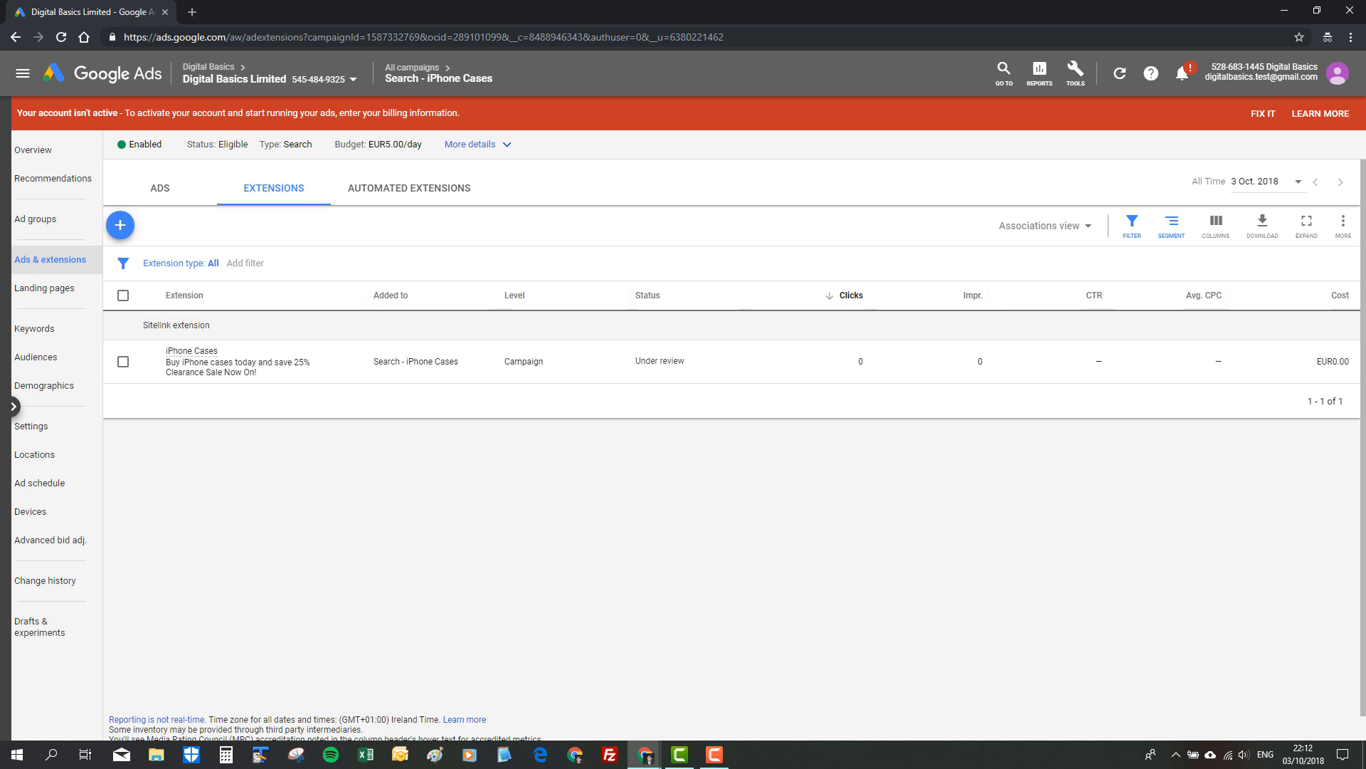
Review the campaign's settings summary and go to its keywords.
{"action": "left_click", "coordinate": [44, 429]}
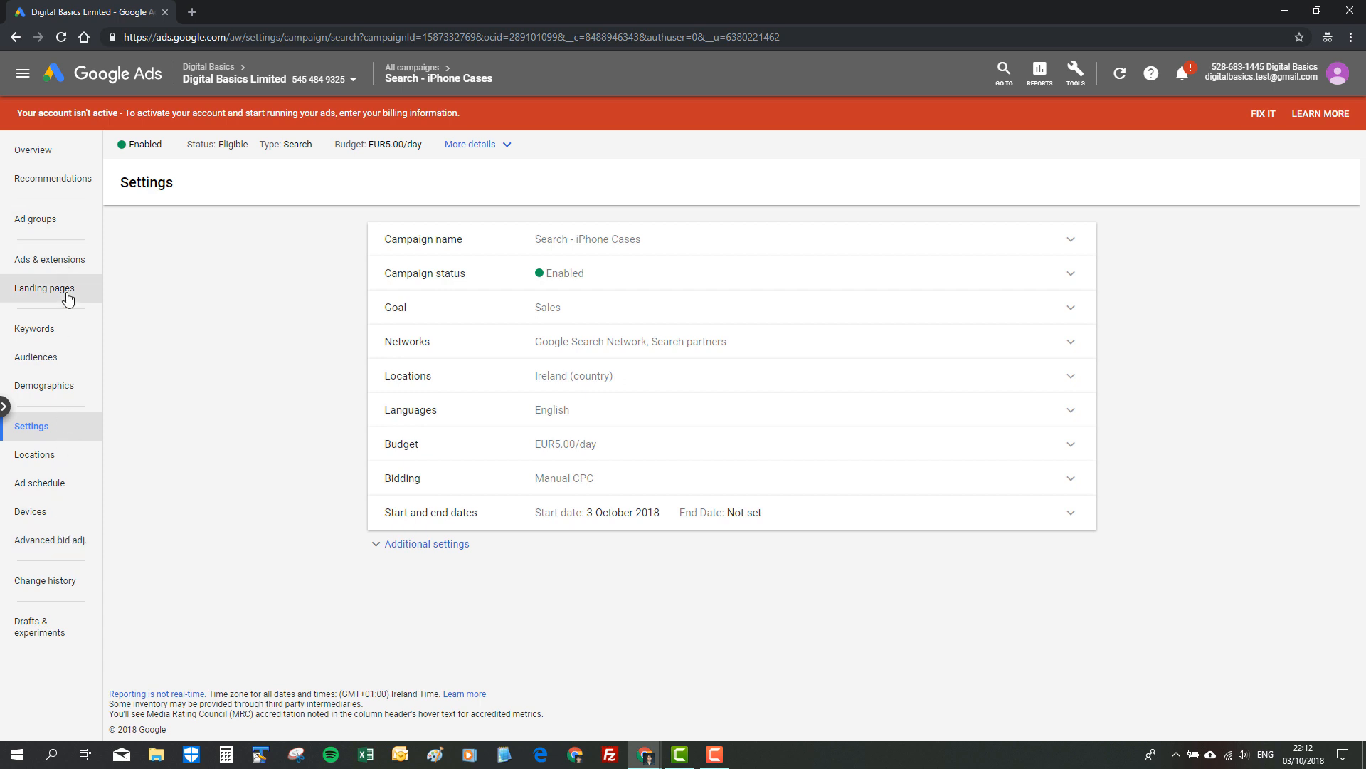
{"action": "left_click", "coordinate": [51, 335]}
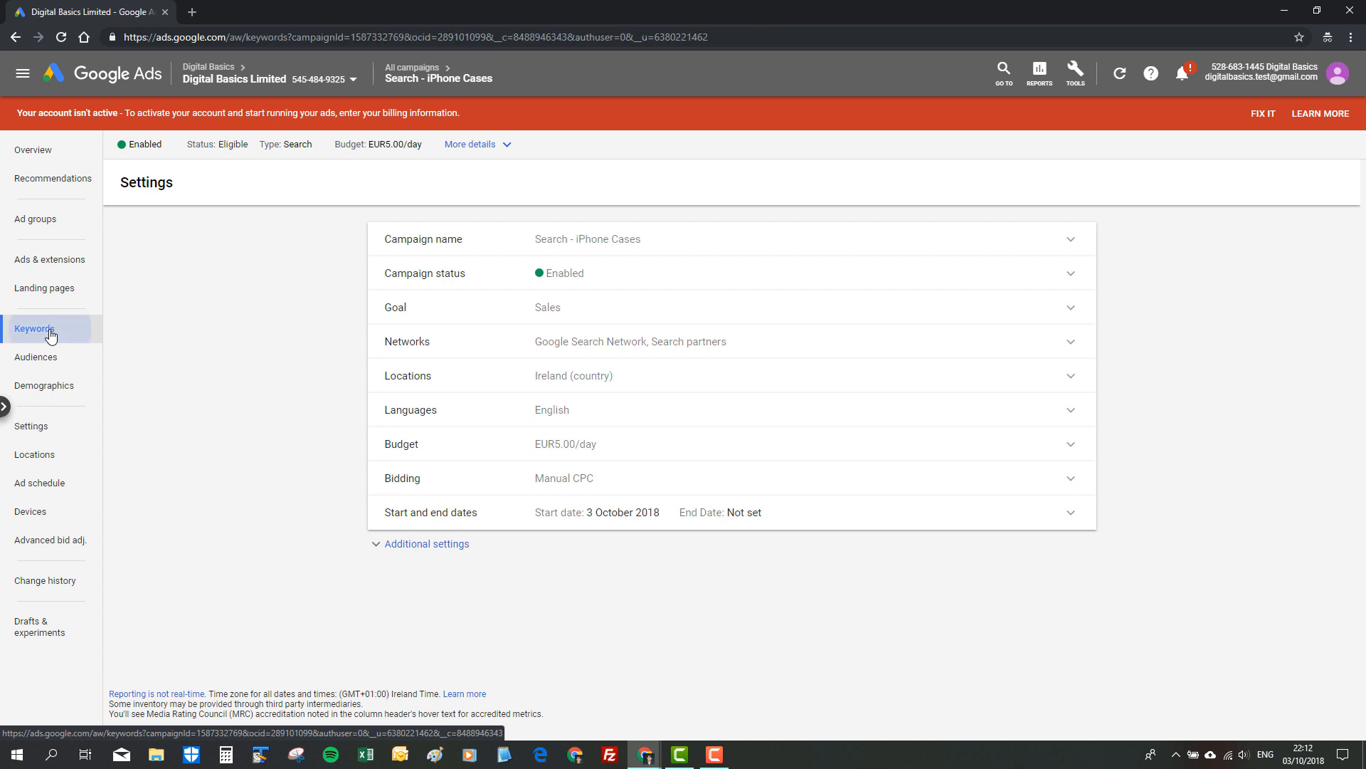